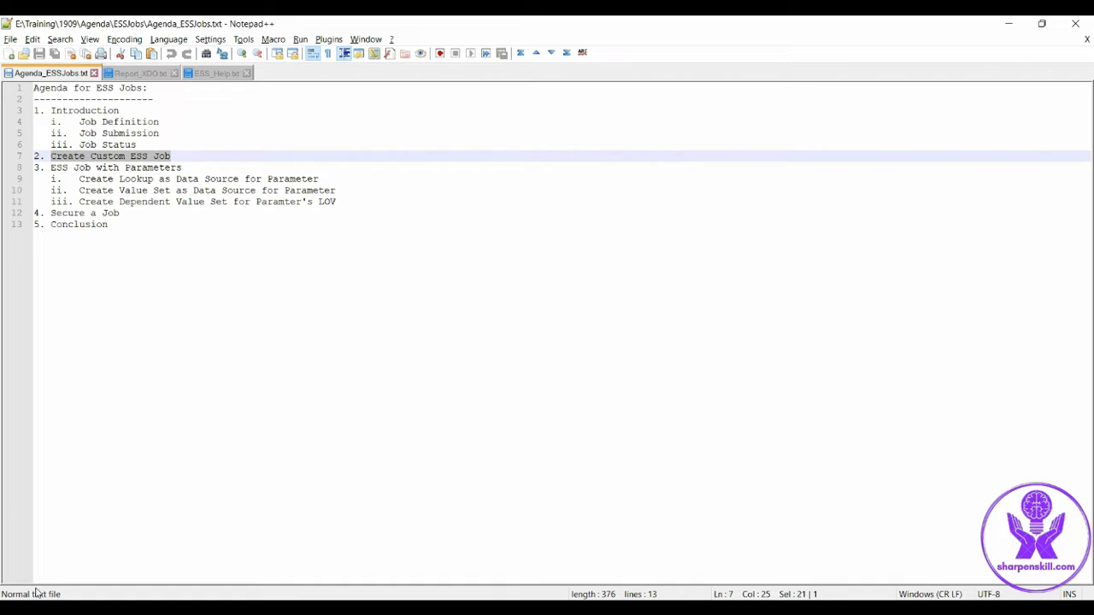
# Step: Switch from the Notepad++ agenda to the Chrome window showing the BI Catalog's Financials folder
pyautogui.hotkey('alt', 'Tab')
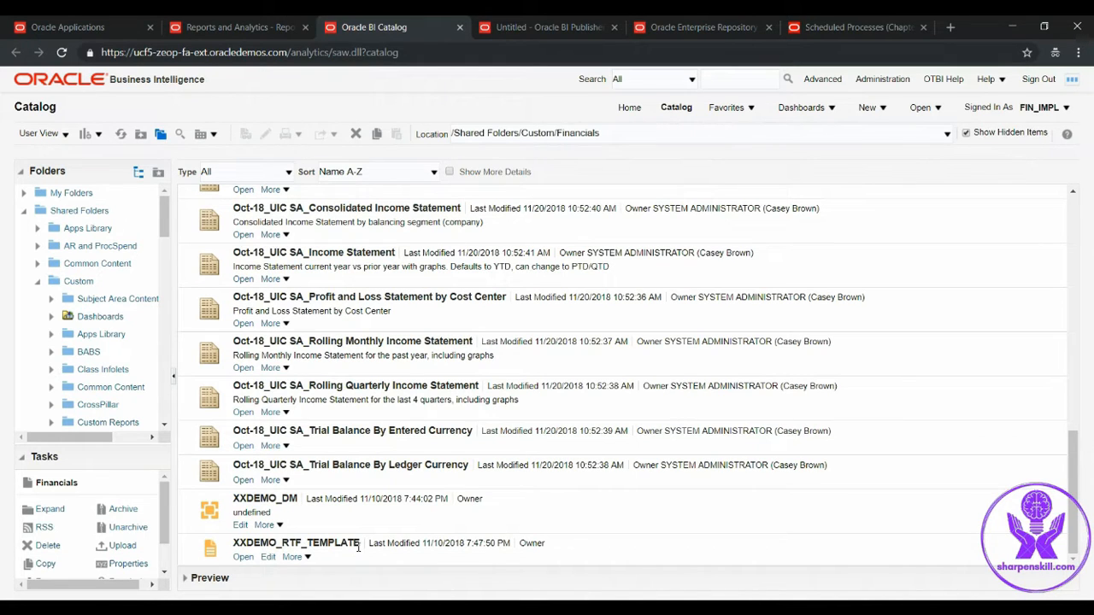
pyautogui.hotkey('alt', 'Tab')
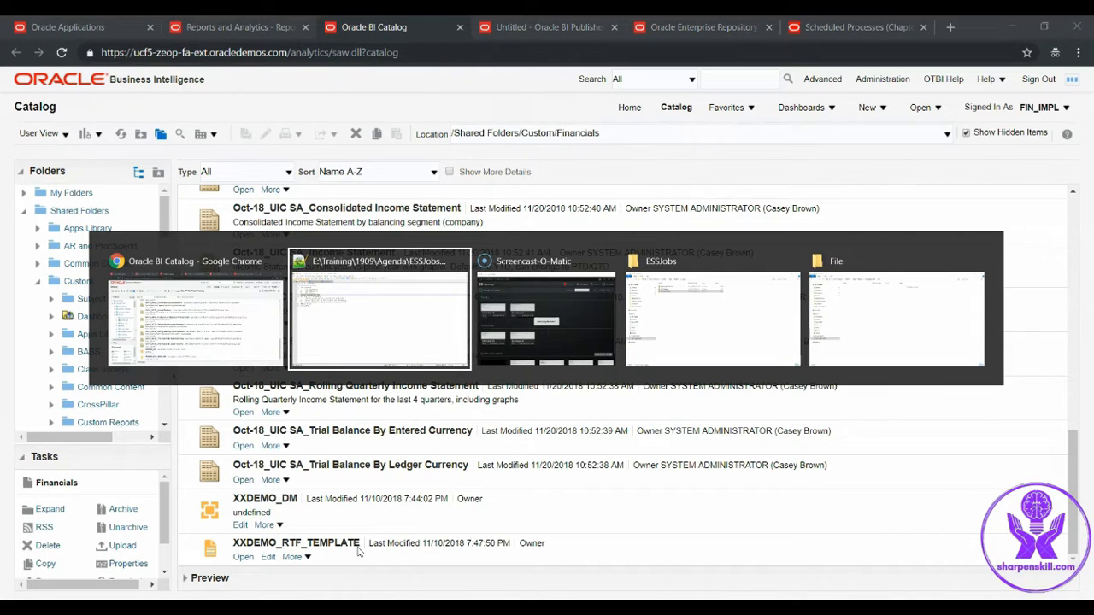
pyautogui.hotkey('alt', 'Tab')
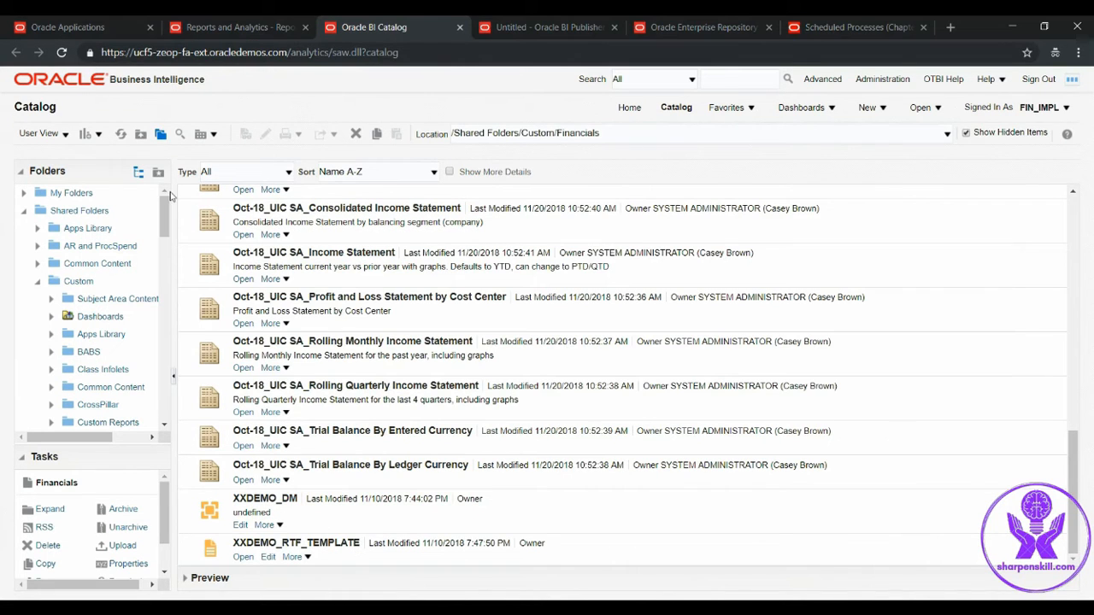
# Step: Go to Setup and Maintenance and reach the setup task search page
pyautogui.click(68, 26)
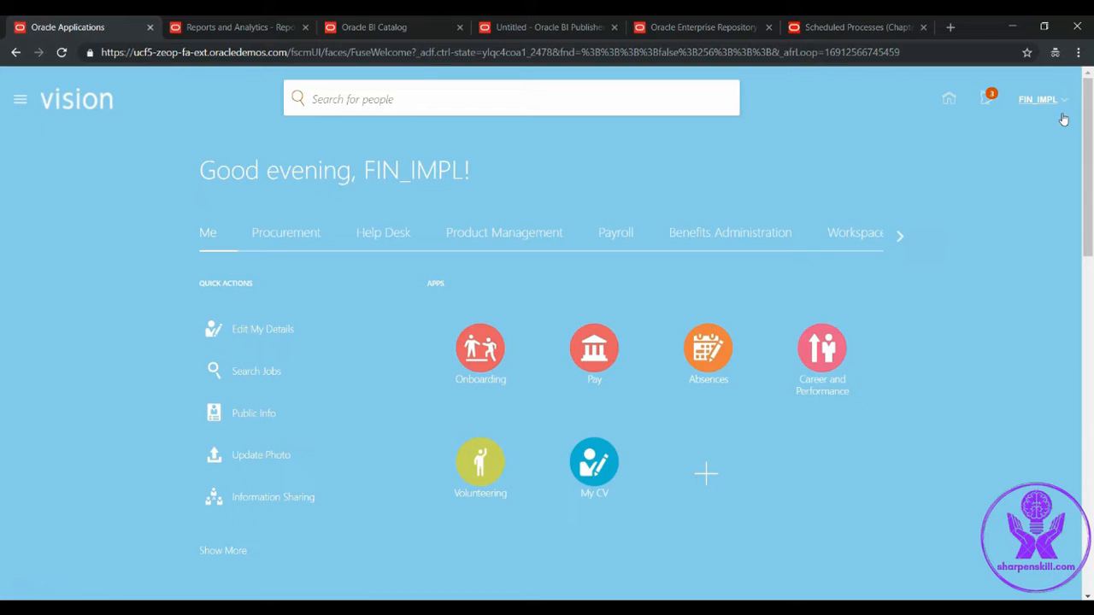
pyautogui.click(1065, 107)
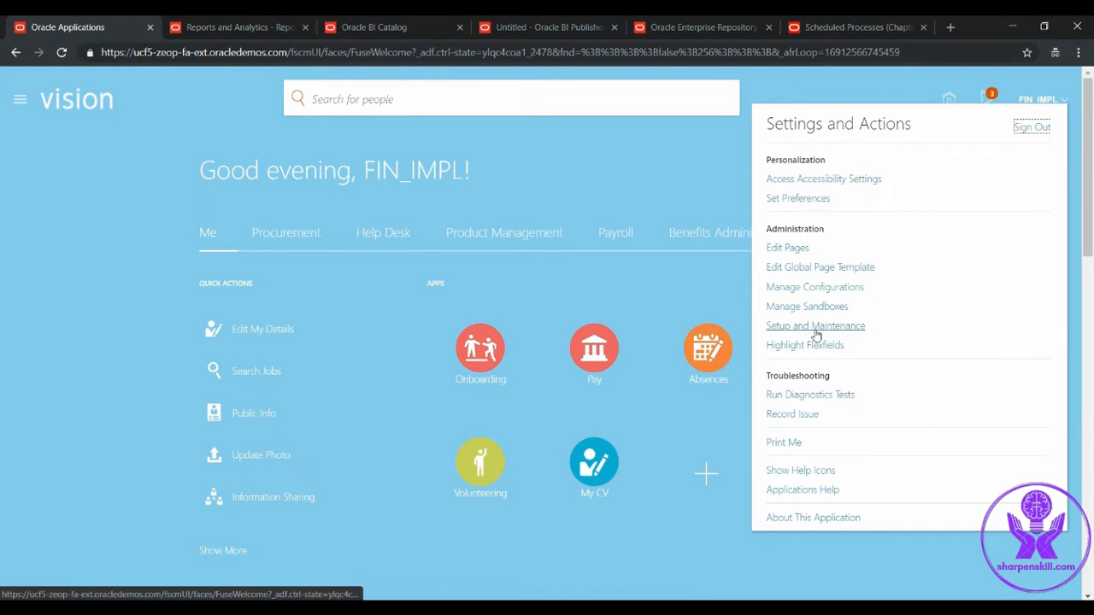
pyautogui.click(815, 325)
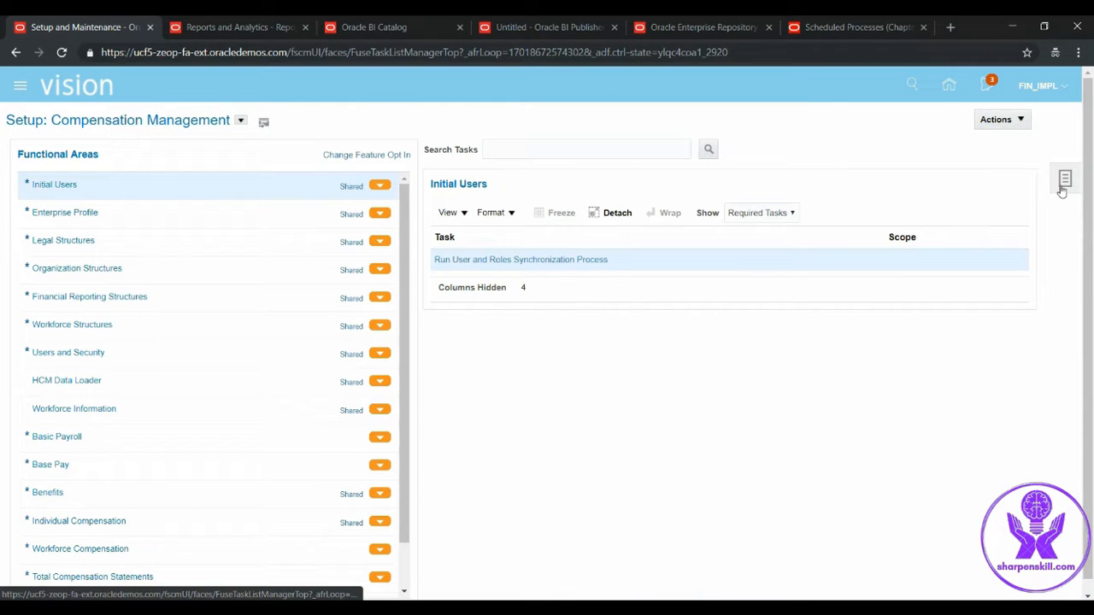
pyautogui.click(1065, 181)
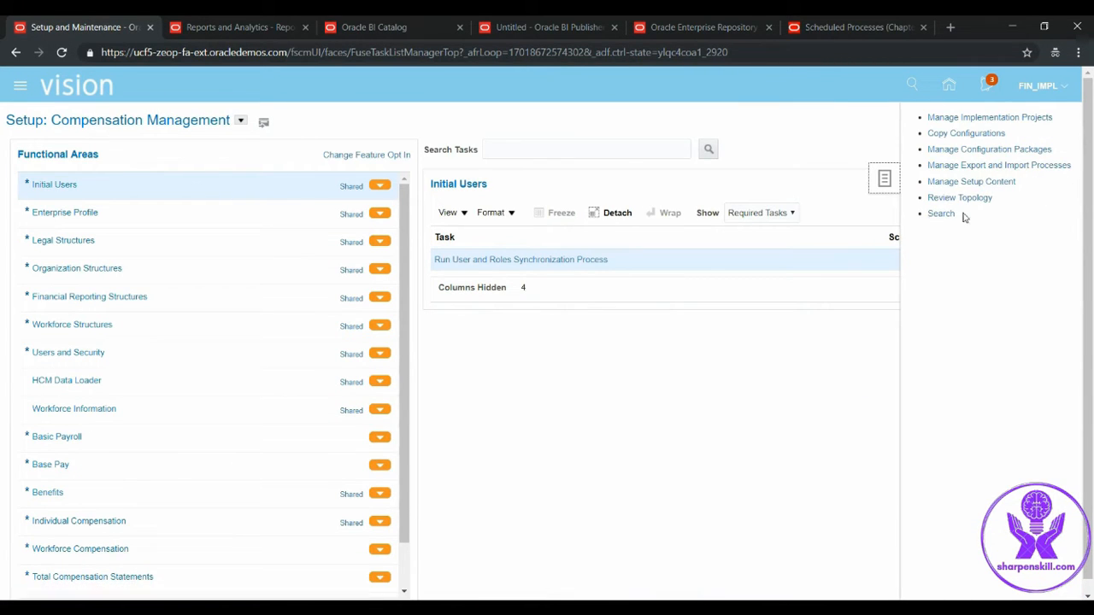
pyautogui.click(940, 214)
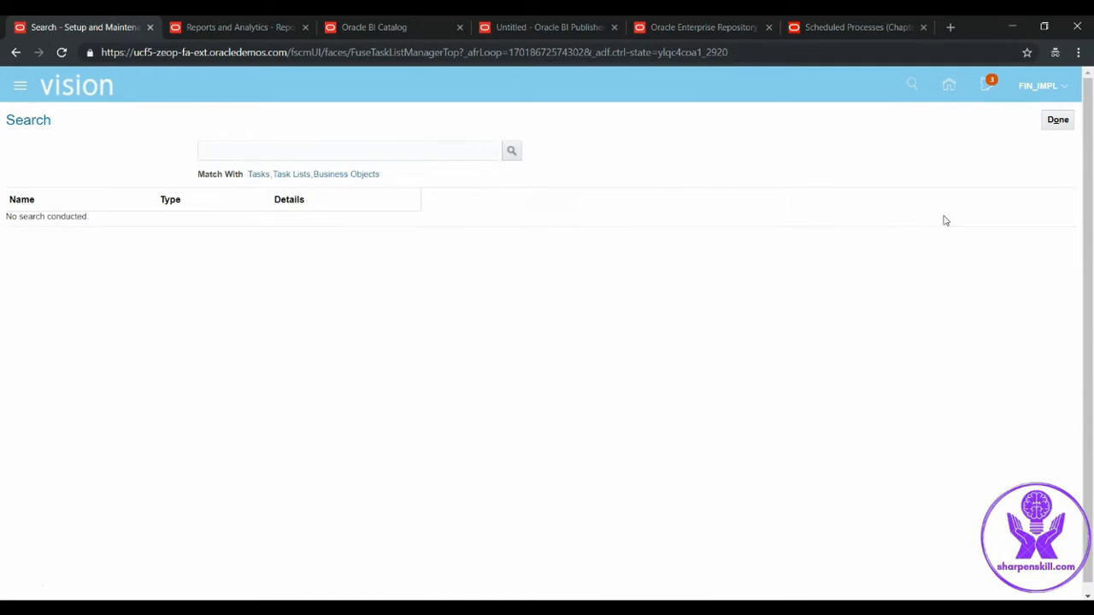
# Step: Search setup tasks for Manage%Enterprise%Job%, listing the three matching tasks
pyautogui.click(346, 150)
pyautogui.click(341, 178)
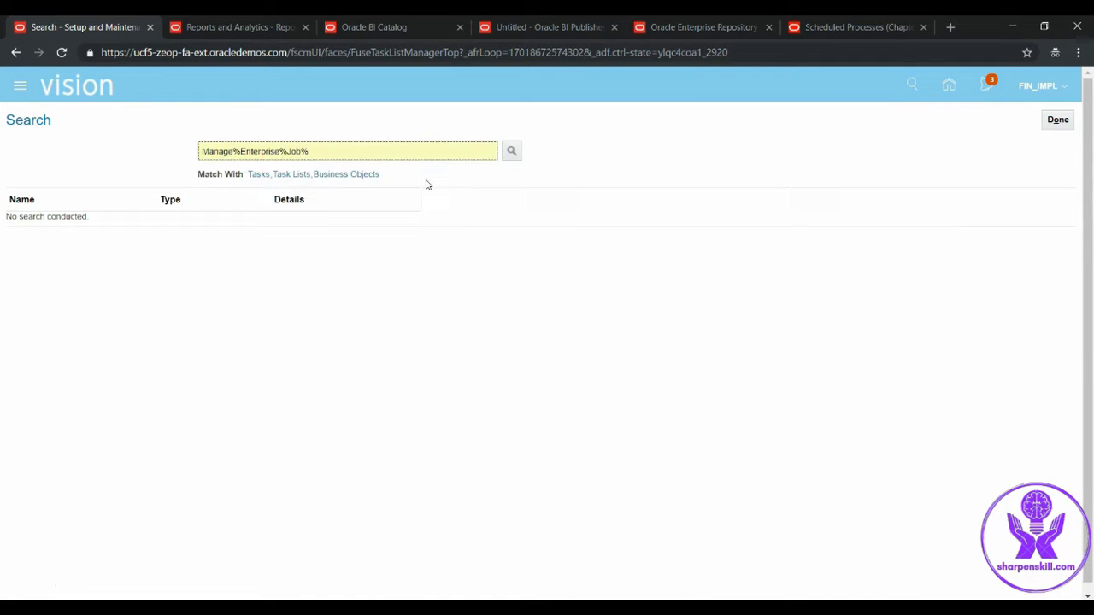
pyautogui.click(511, 151)
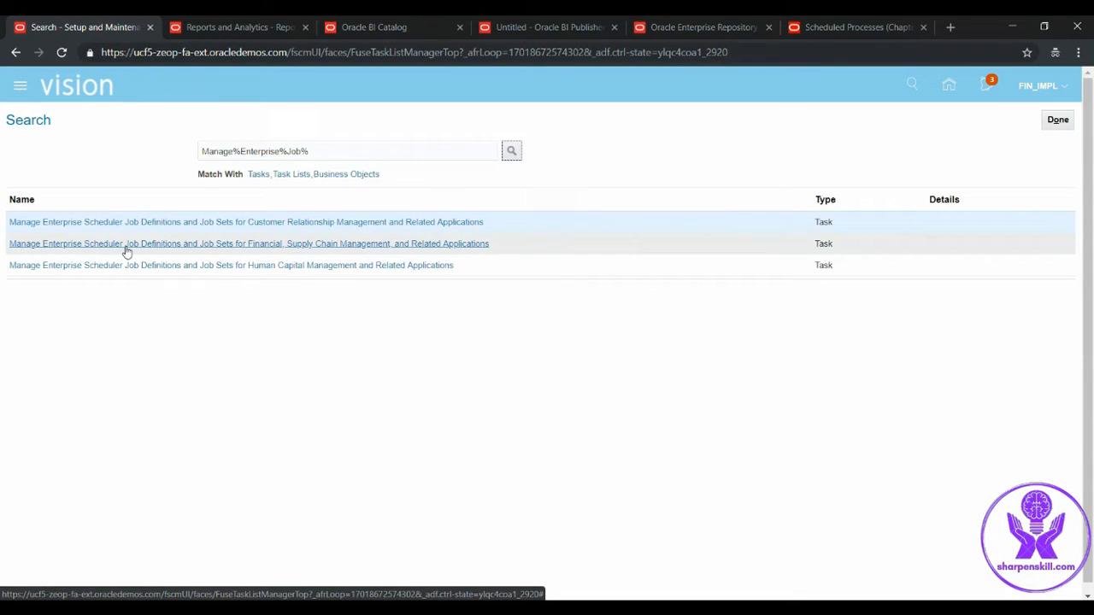
# Step: Start a new Financials job definition with display name XXDemo Job and name XXDEMO_JOB
pyautogui.click(190, 248)
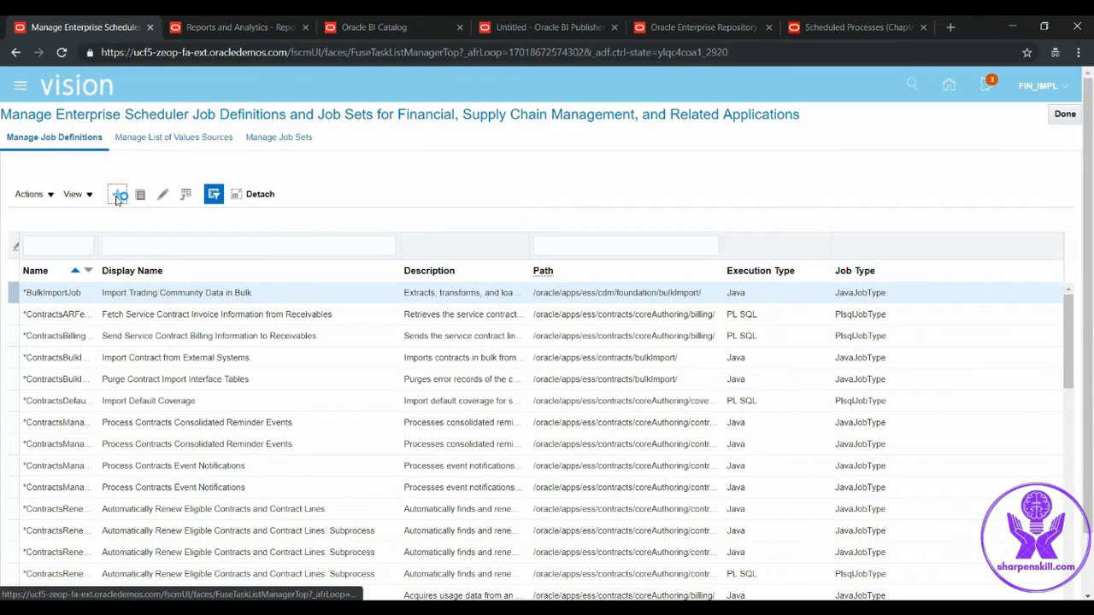
pyautogui.click(118, 196)
pyautogui.click(111, 229)
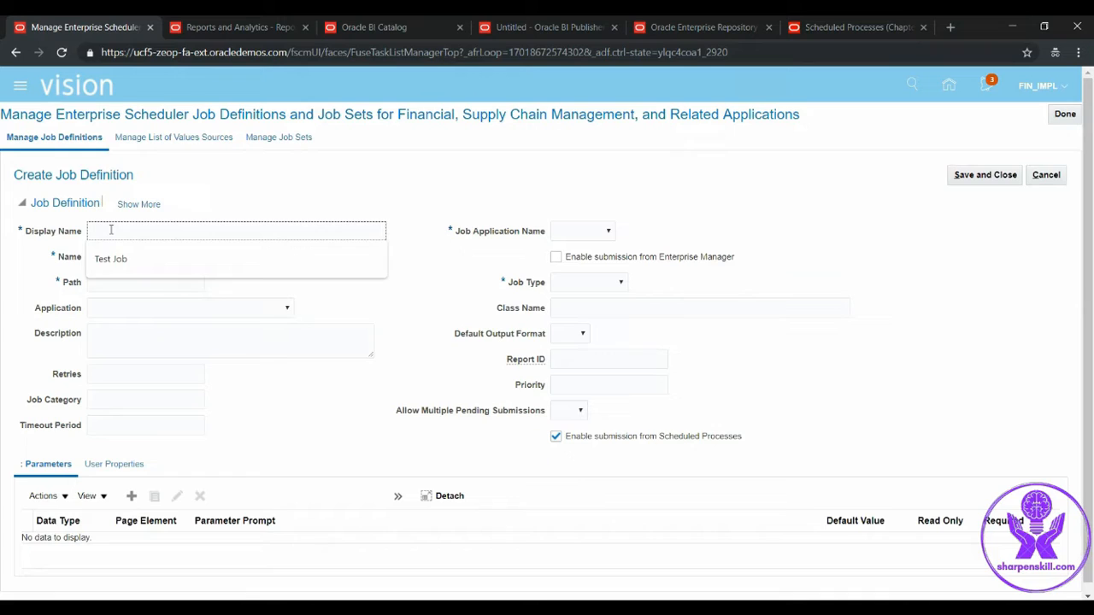
pyautogui.write('XXDemo')
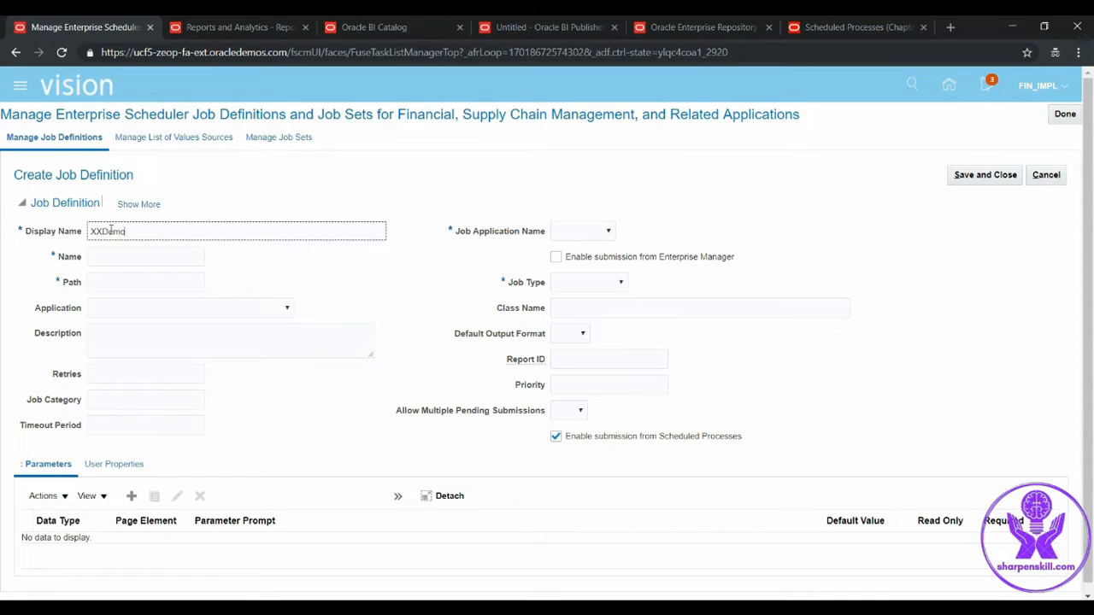
pyautogui.write(' Jo')
pyautogui.write('b')
pyautogui.click(122, 257)
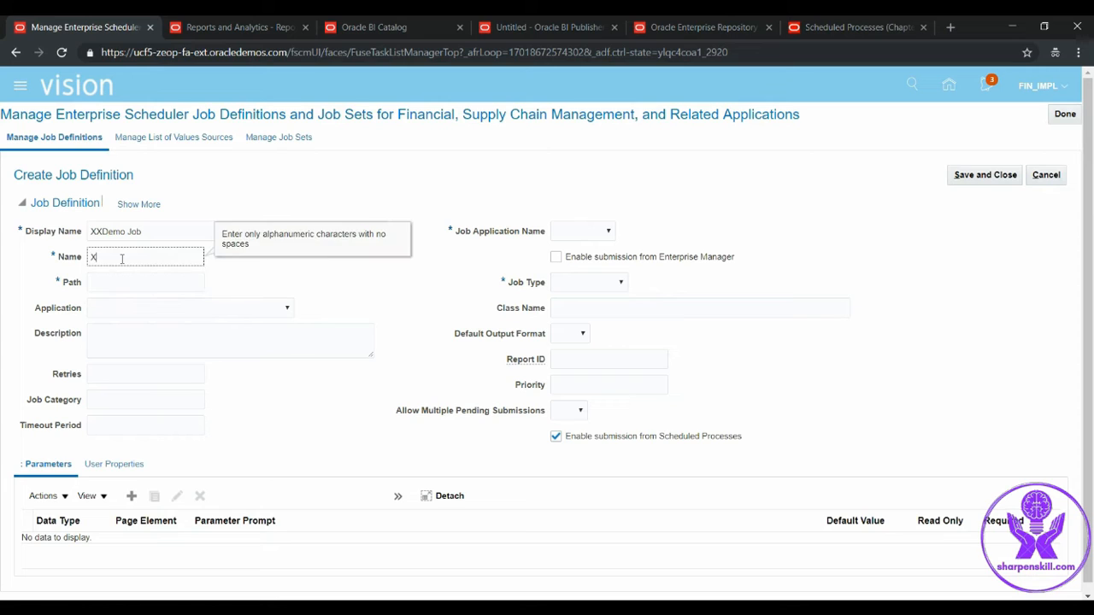
pyautogui.write('XXDEMO')
pyautogui.write('_JOB')
# Step: Set the job definition's path to FIN/AP/
pyautogui.click(118, 282)
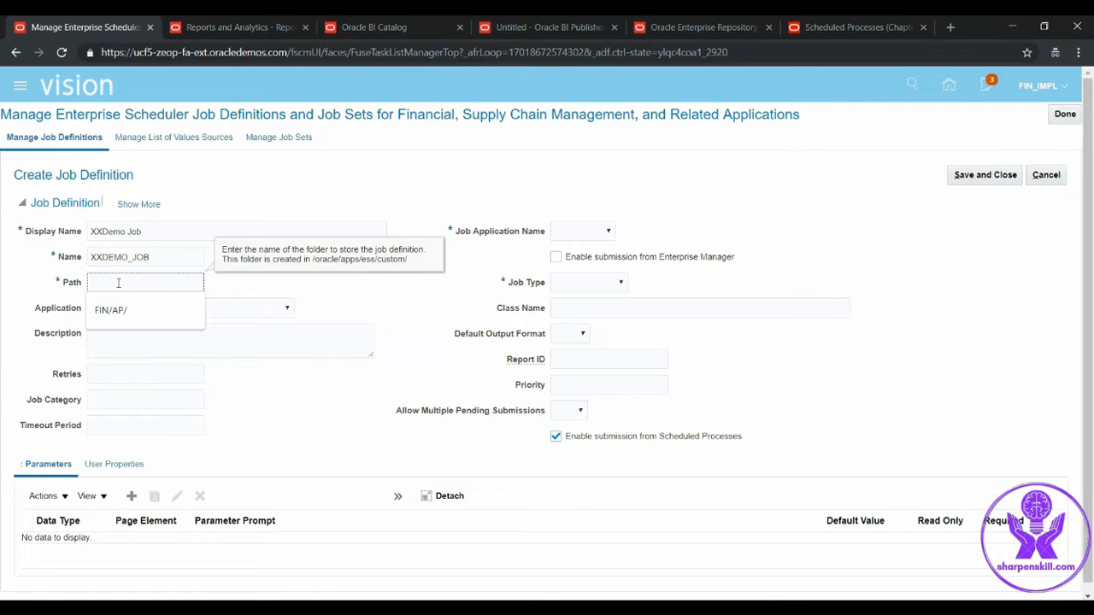
pyautogui.click(112, 310)
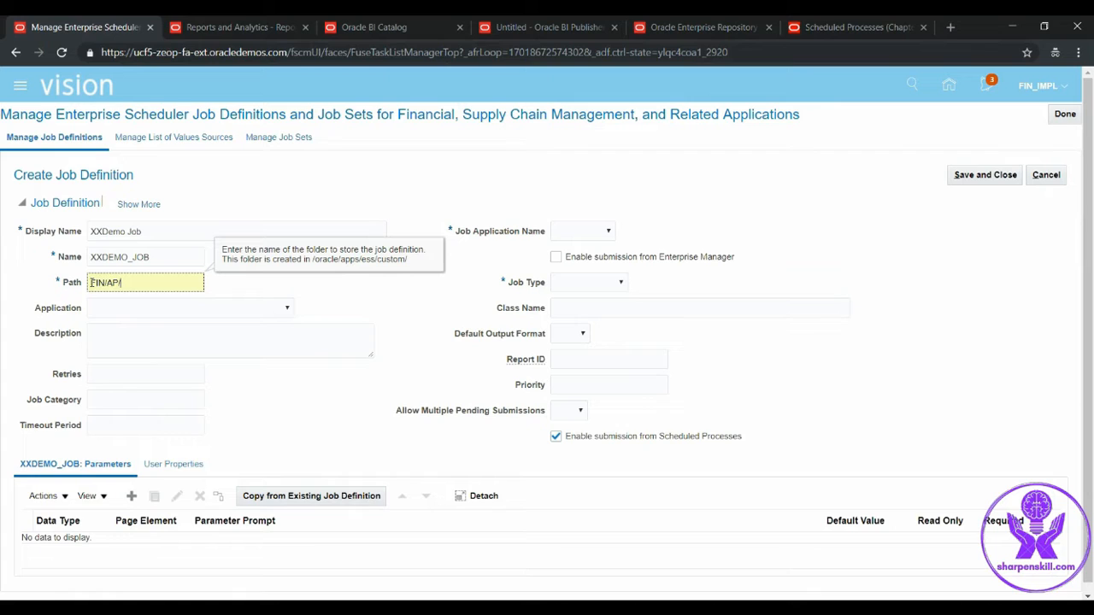
pyautogui.moveTo(91, 282); pyautogui.dragTo(125, 282)
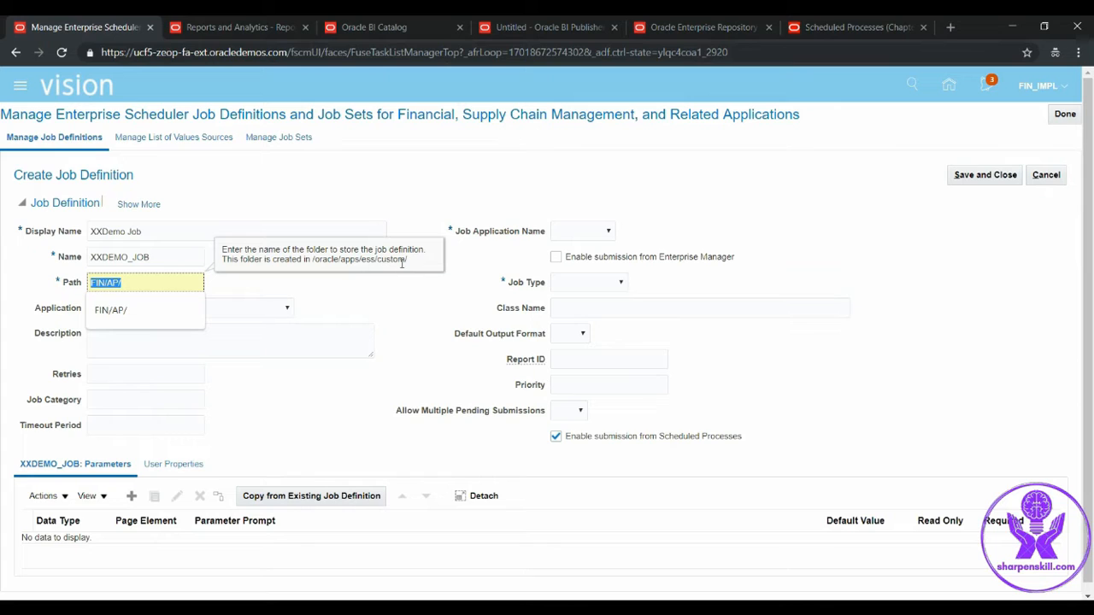
pyautogui.click(133, 282)
# Step: Choose Financials Common Module as the application and fill the job description
pyautogui.click(286, 307)
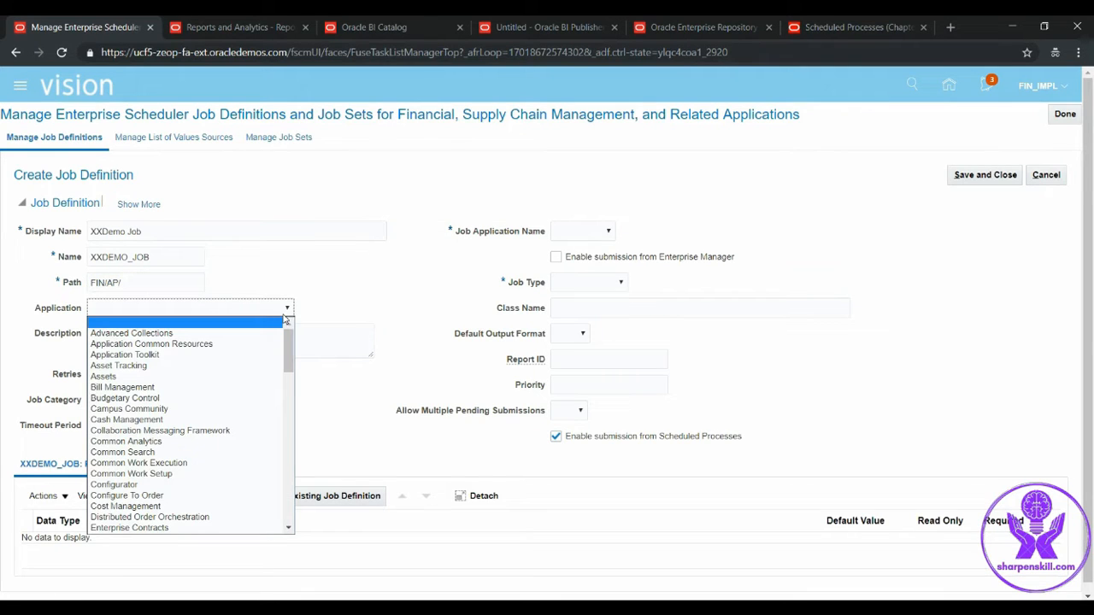
pyautogui.press('f')
pyautogui.press('Return')
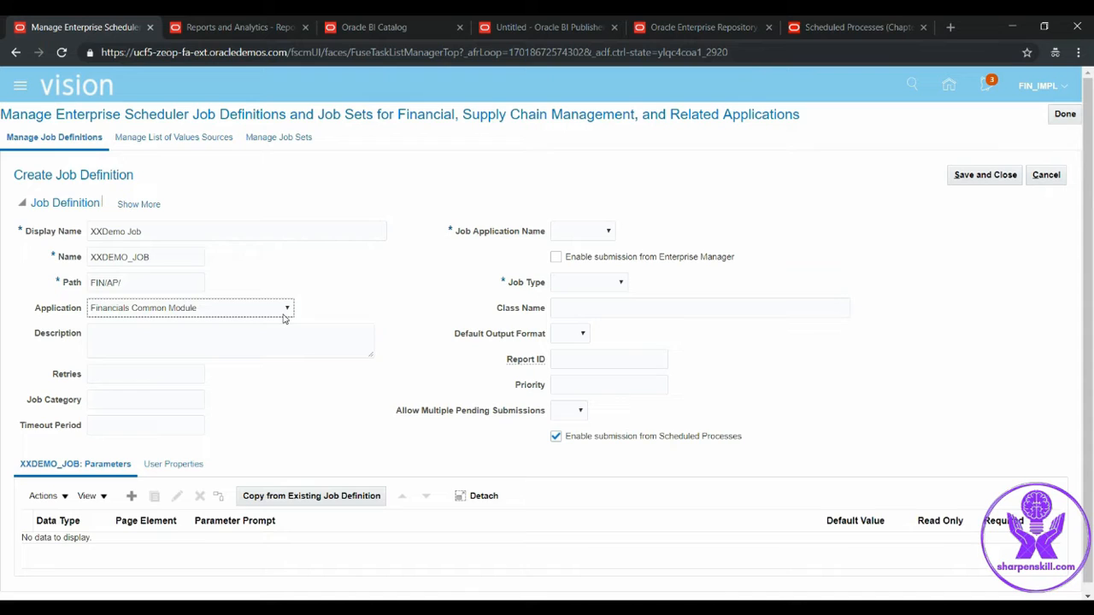
pyautogui.click(240, 342)
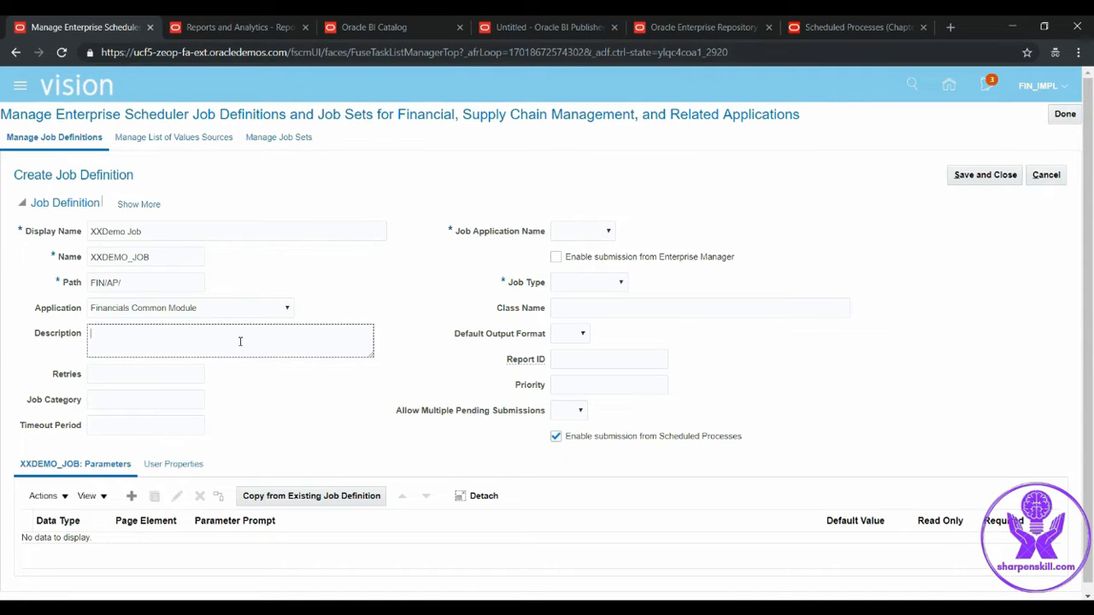
pyautogui.write('Demo Jo')
pyautogui.write('b')
# Step: Set job application FscmEss, job type BIPJobType and default output format PDF
pyautogui.click(608, 231)
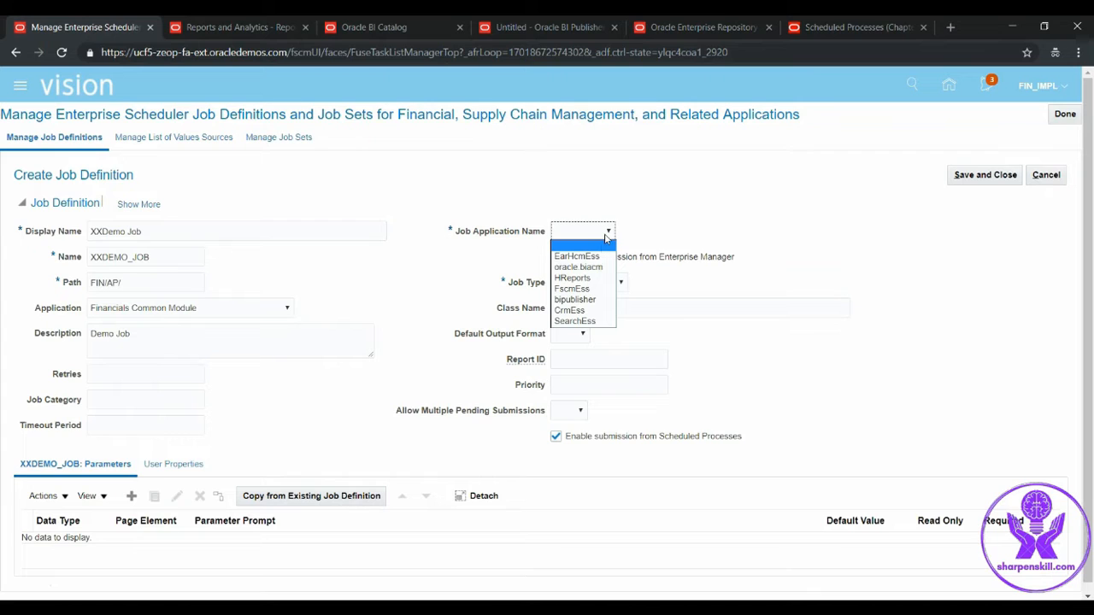
pyautogui.click(572, 289)
pyautogui.click(620, 282)
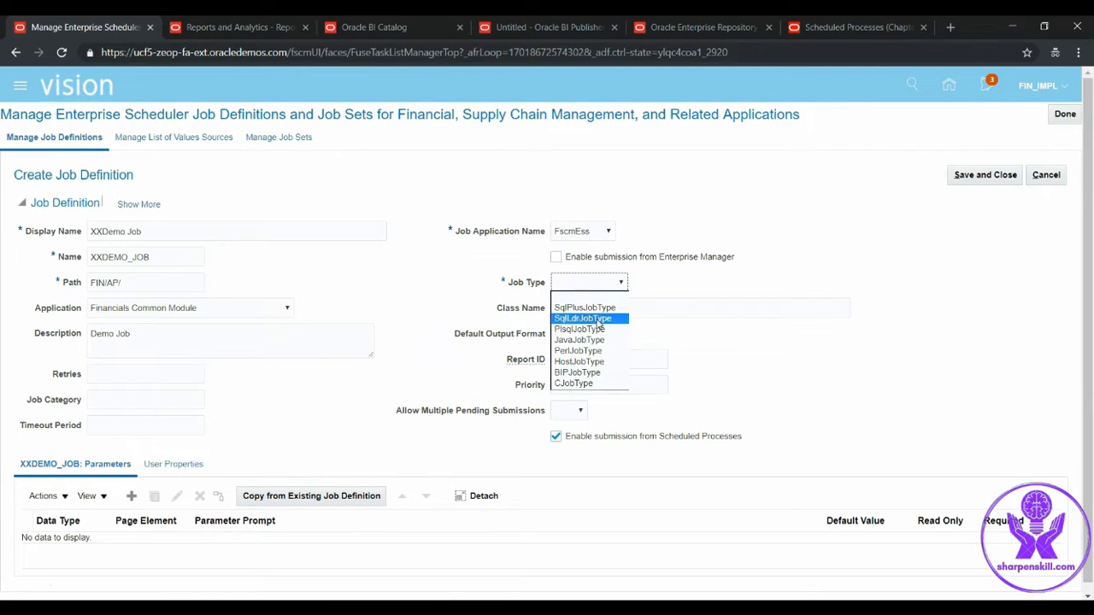
pyautogui.click(577, 372)
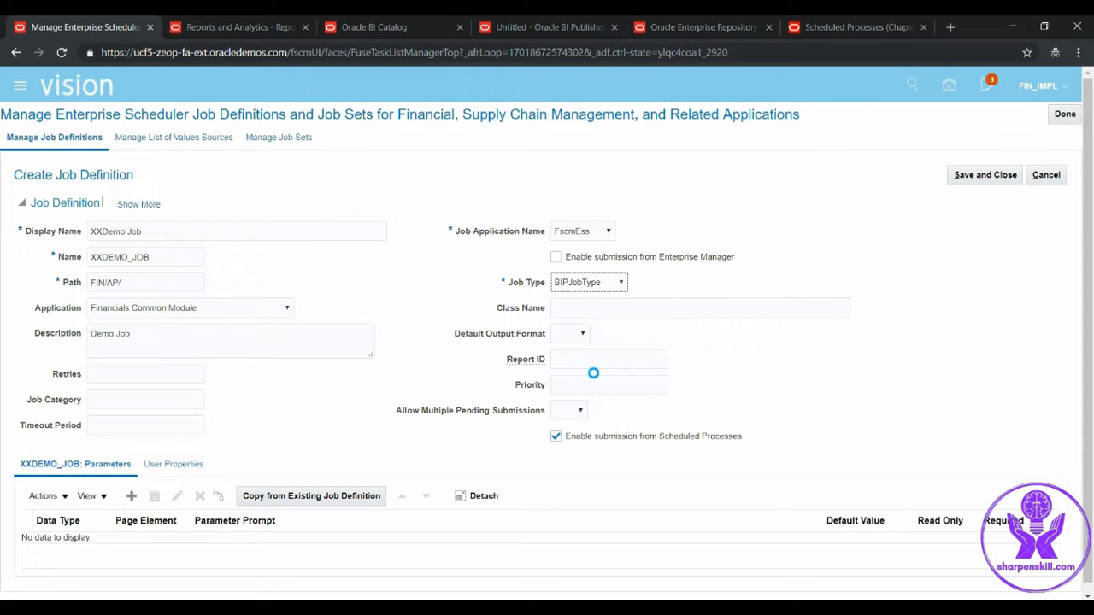
pyautogui.click(582, 353)
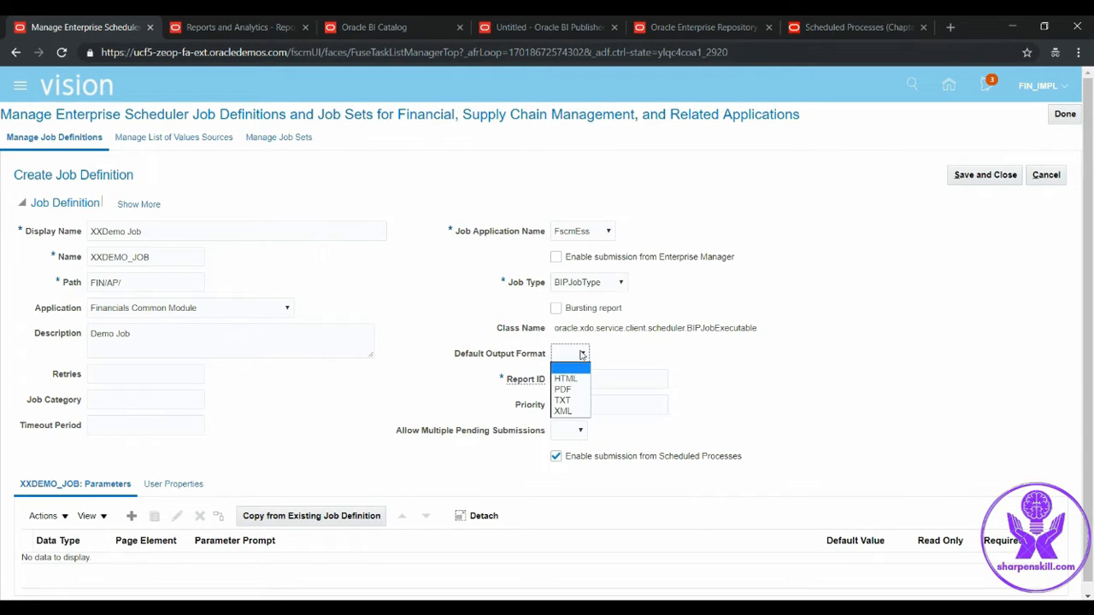
pyautogui.click(562, 388)
pyautogui.click(563, 378)
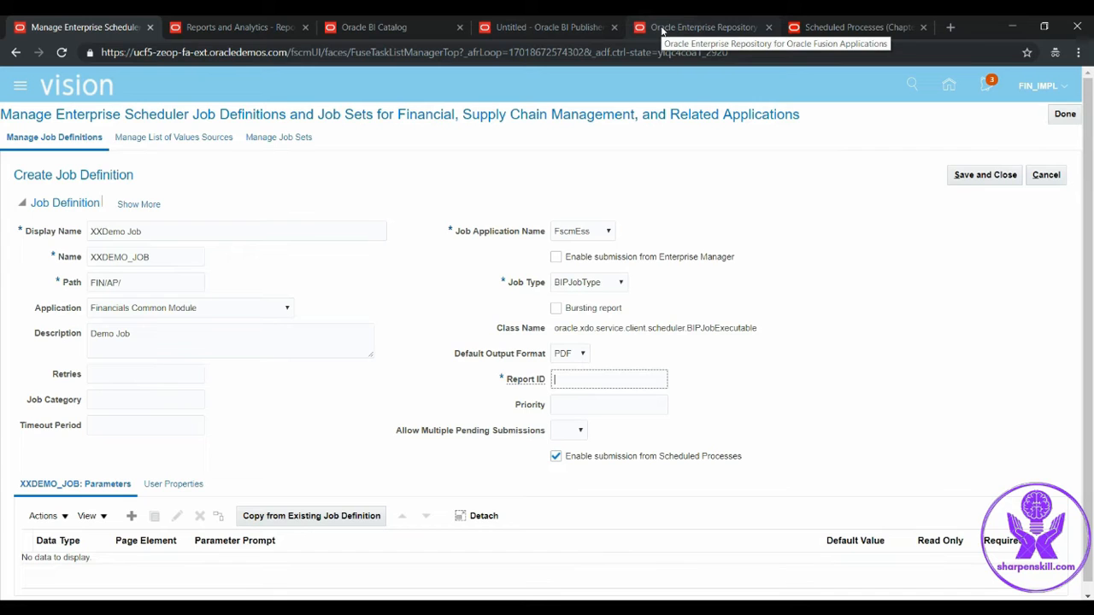
# Step: Copy the XXDEMO_RTF_TEMPLATE report path from Report_XDO.txt in Notepad++ for the Report ID
pyautogui.click(373, 28)
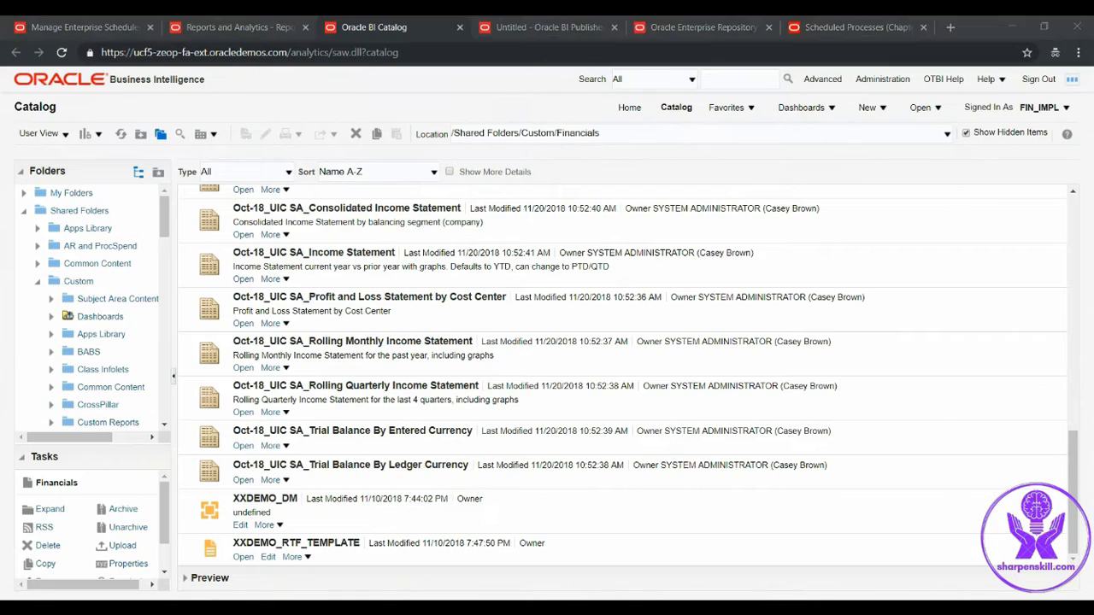
pyautogui.hotkey('alt', 'Tab')
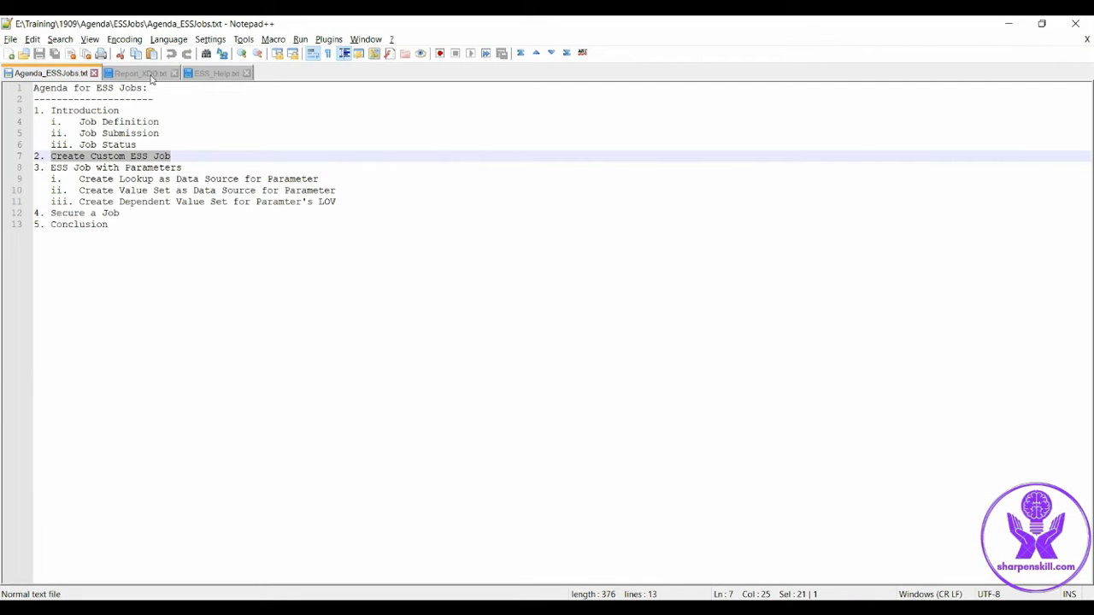
pyautogui.click(141, 73)
pyautogui.moveTo(272, 88); pyautogui.dragTo(30, 88)
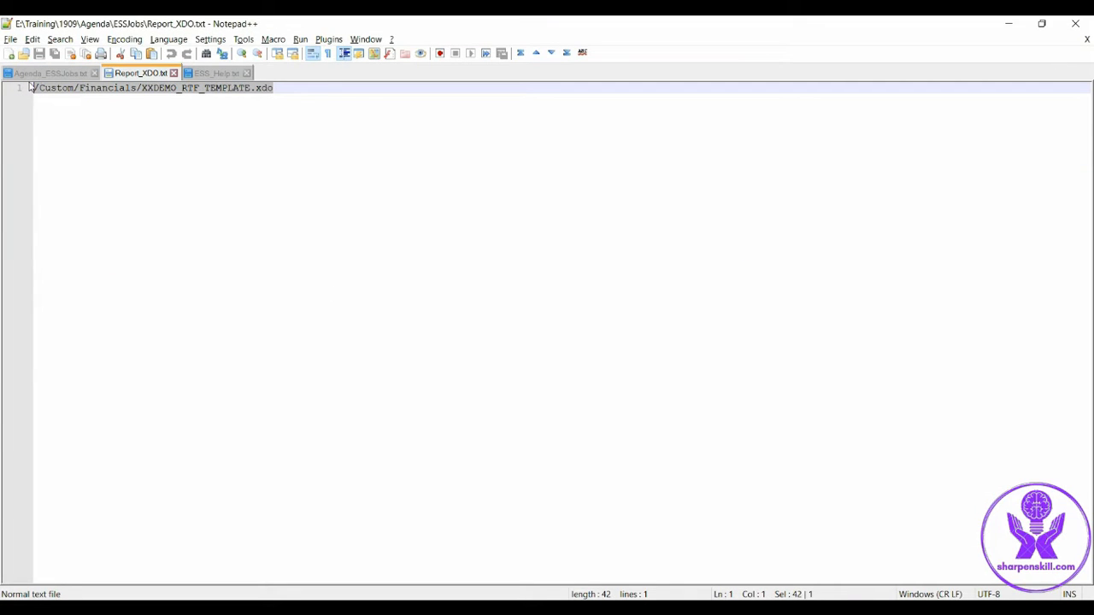
pyautogui.hotkey('ctrl', 'c')
pyautogui.hotkey('alt', 'Tab')
pyautogui.hotkey('alt', 'Tab')
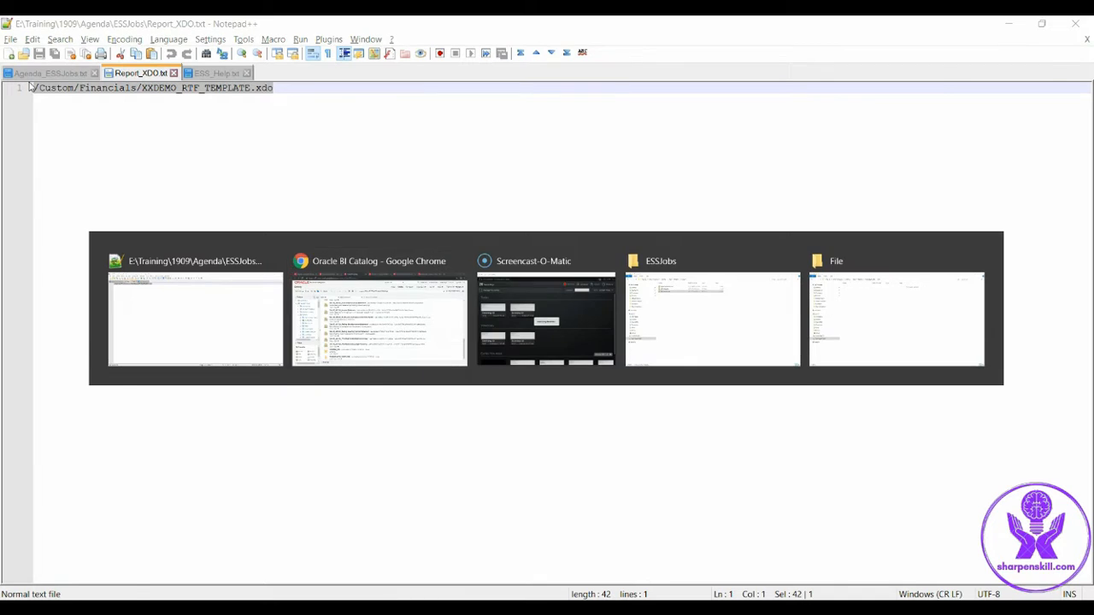
pyautogui.click(77, 28)
pyautogui.click(608, 379)
pyautogui.hotkey('ctrl', 'v')
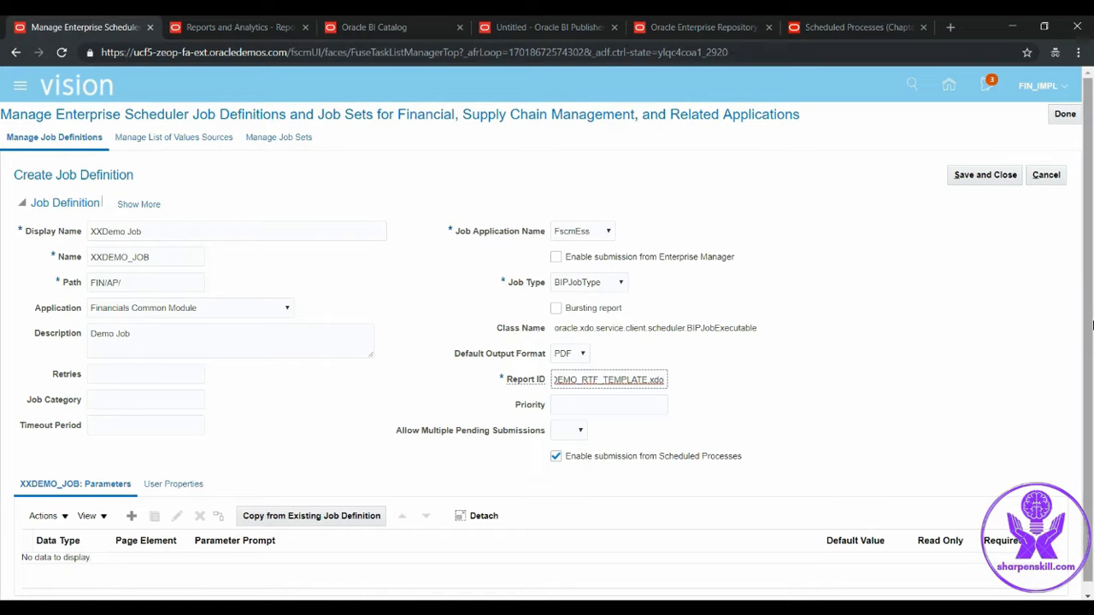
pyautogui.scroll(-1, 1088, 284)
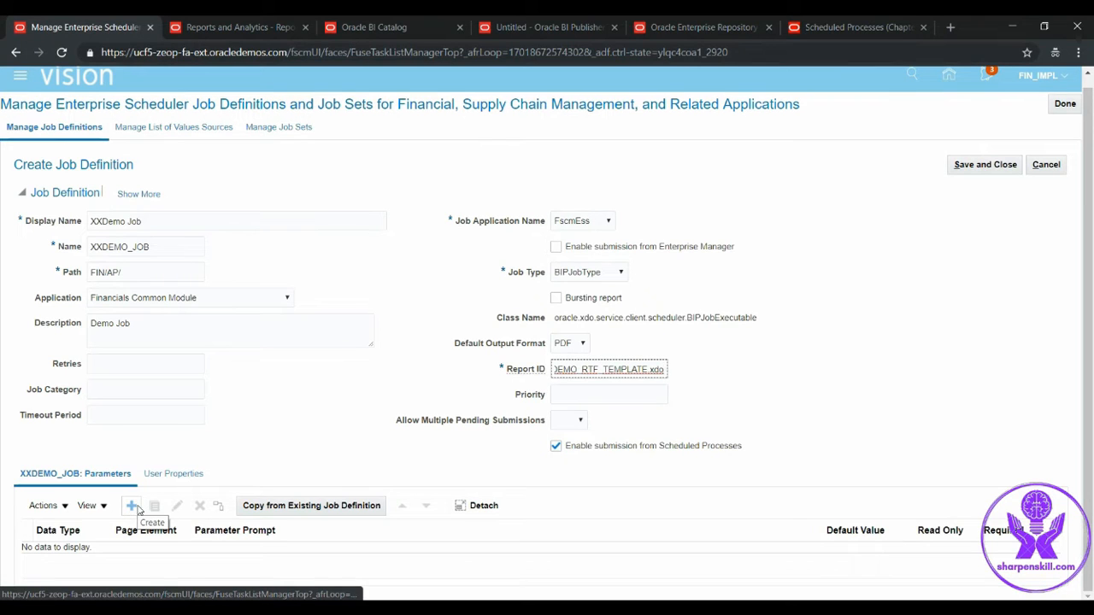
pyautogui.hotkey('alt', 'Tab')
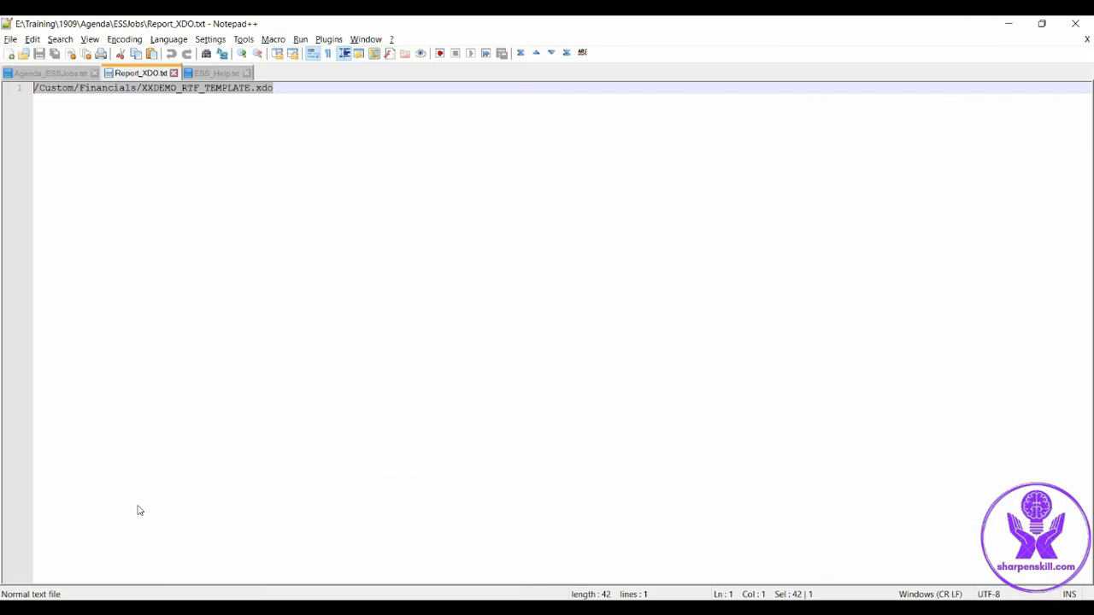
pyautogui.hotkey('alt', 'Tab')
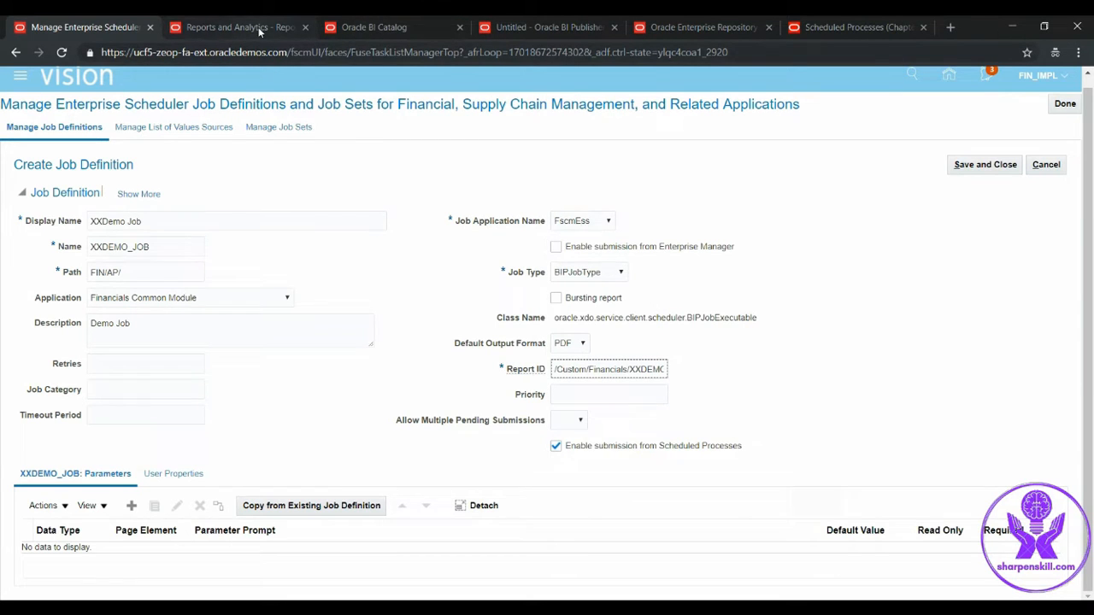
pyautogui.click(374, 27)
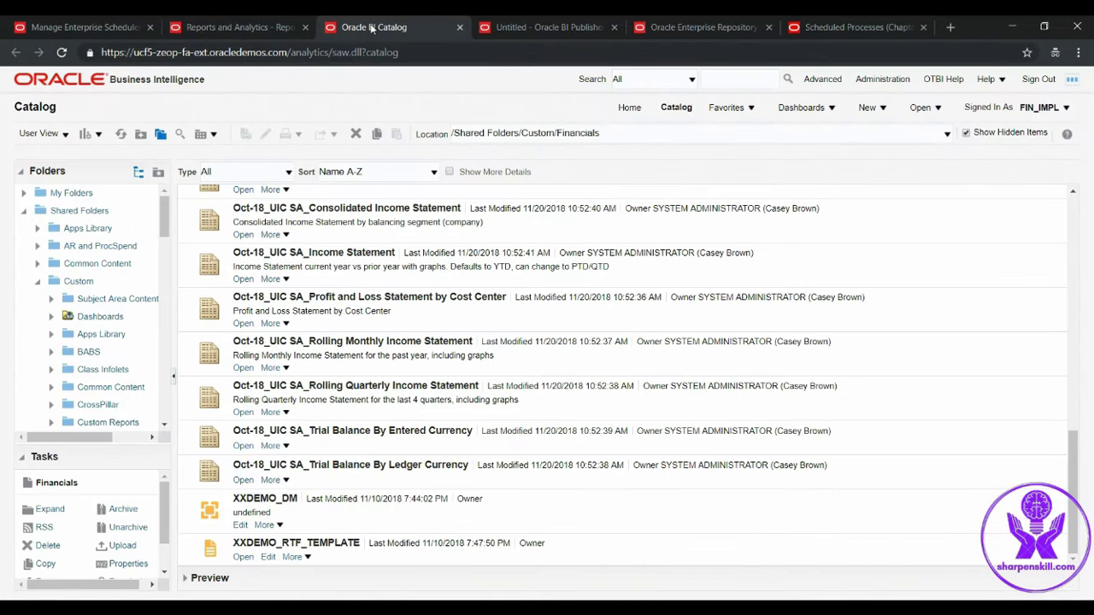
pyautogui.click(244, 557)
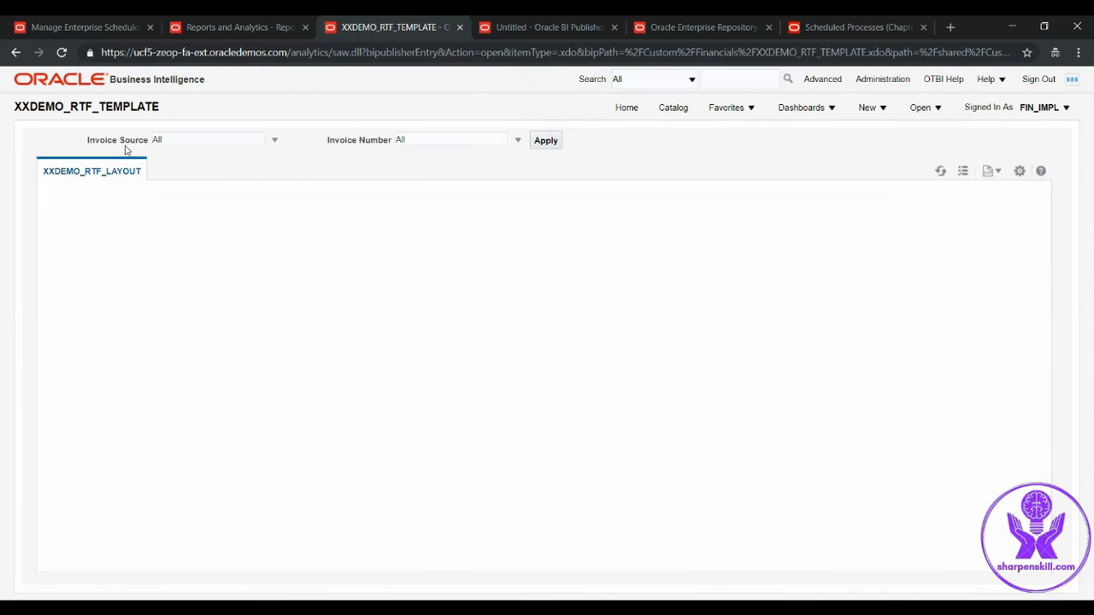
pyautogui.hotkey('alt', 'Tab')
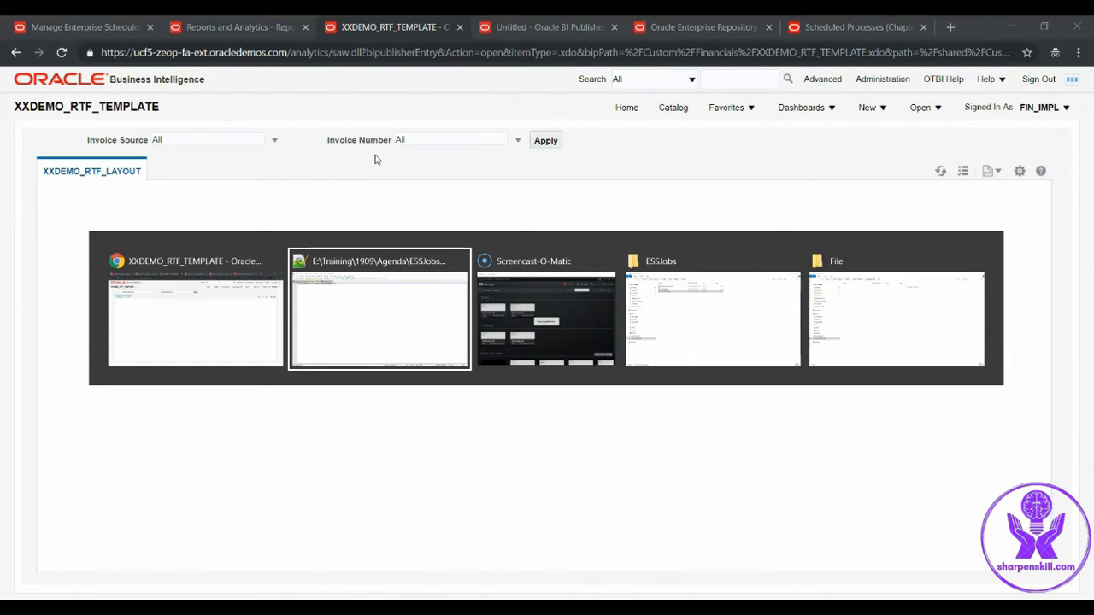
pyautogui.press('Escape')
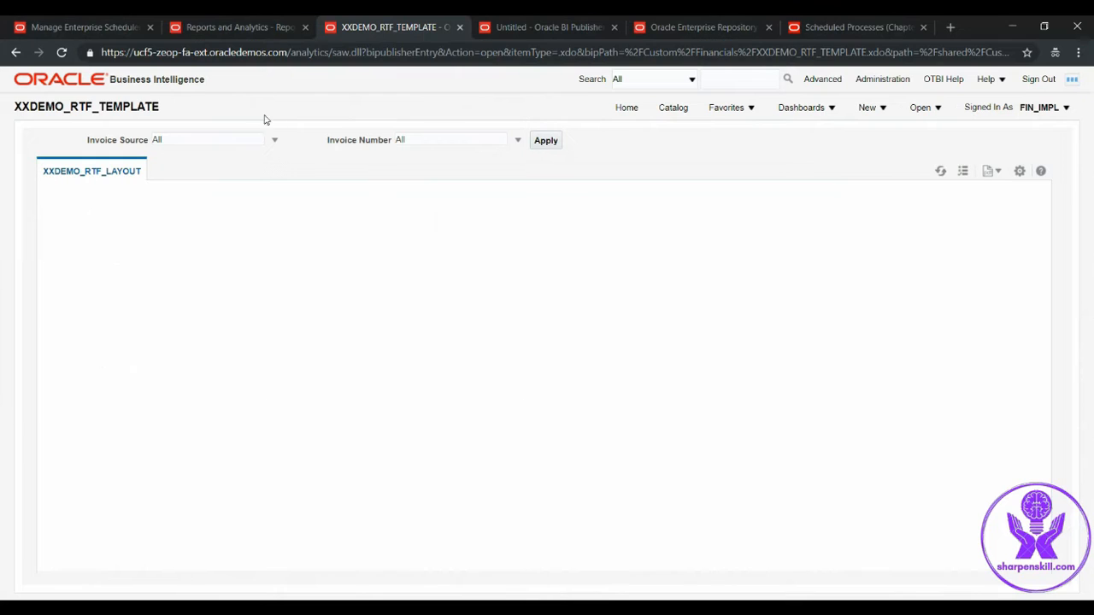
pyautogui.click(85, 27)
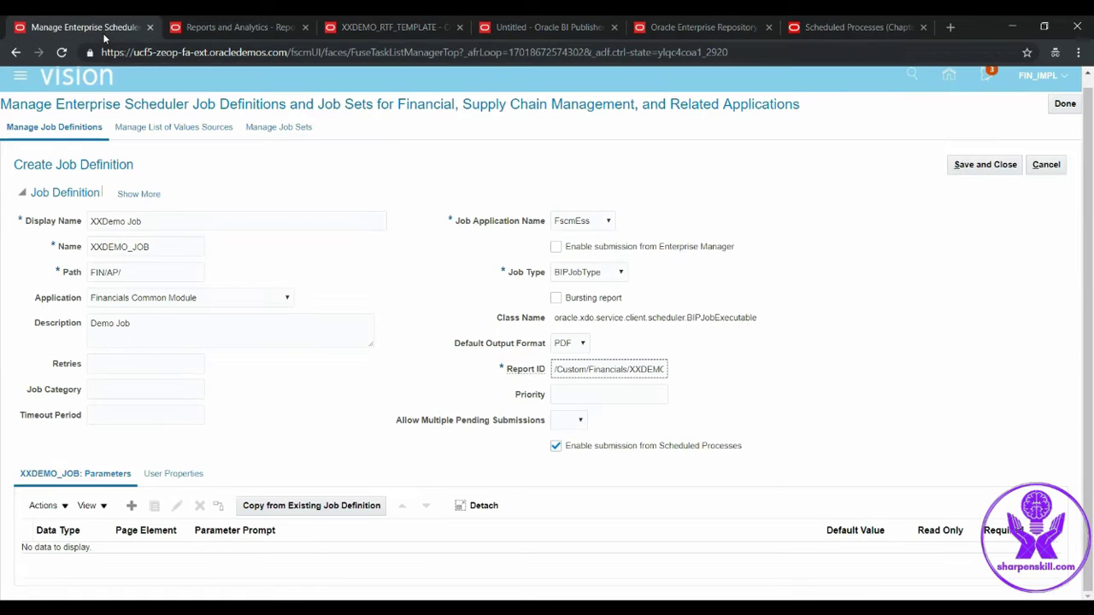
# Step: Add an Invoice Source parameter as a String shown in a text box, saving and starting another
pyautogui.click(130, 505)
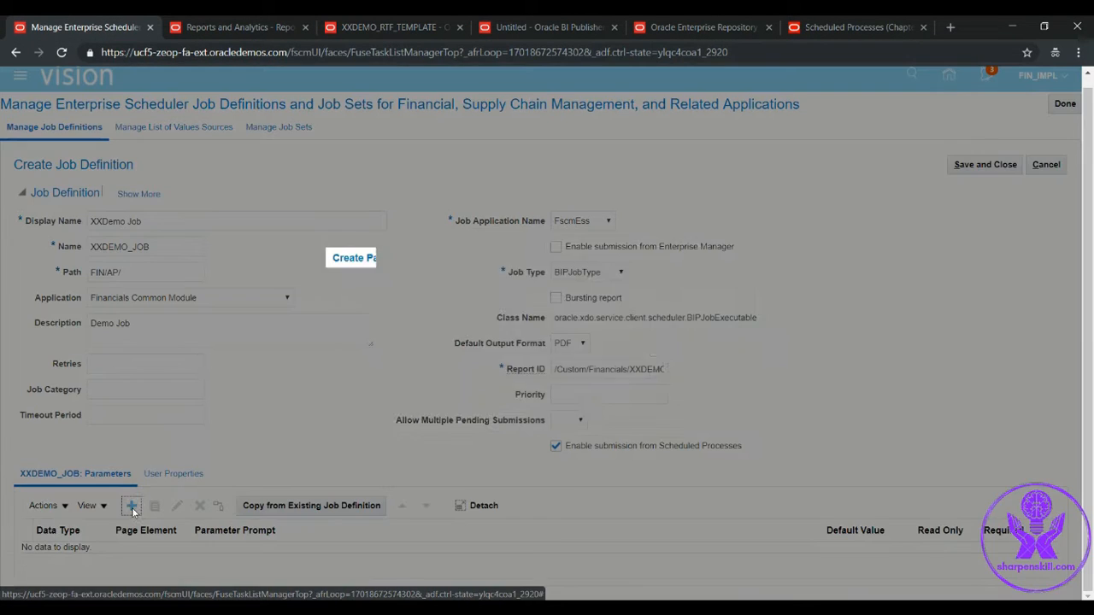
pyautogui.write('Inv')
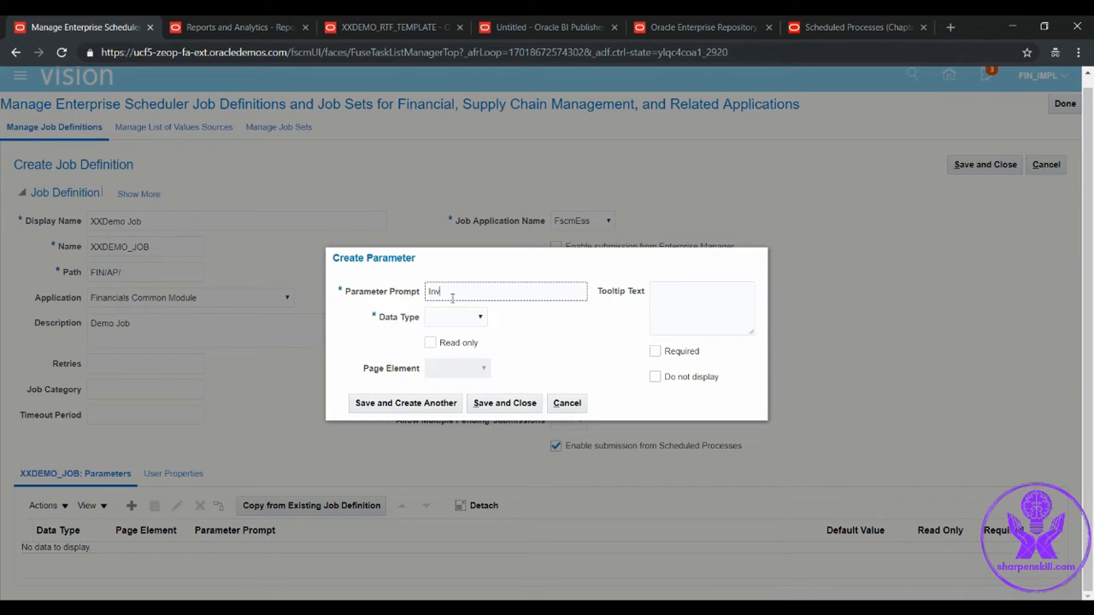
pyautogui.write('oice Source')
pyautogui.click(455, 317)
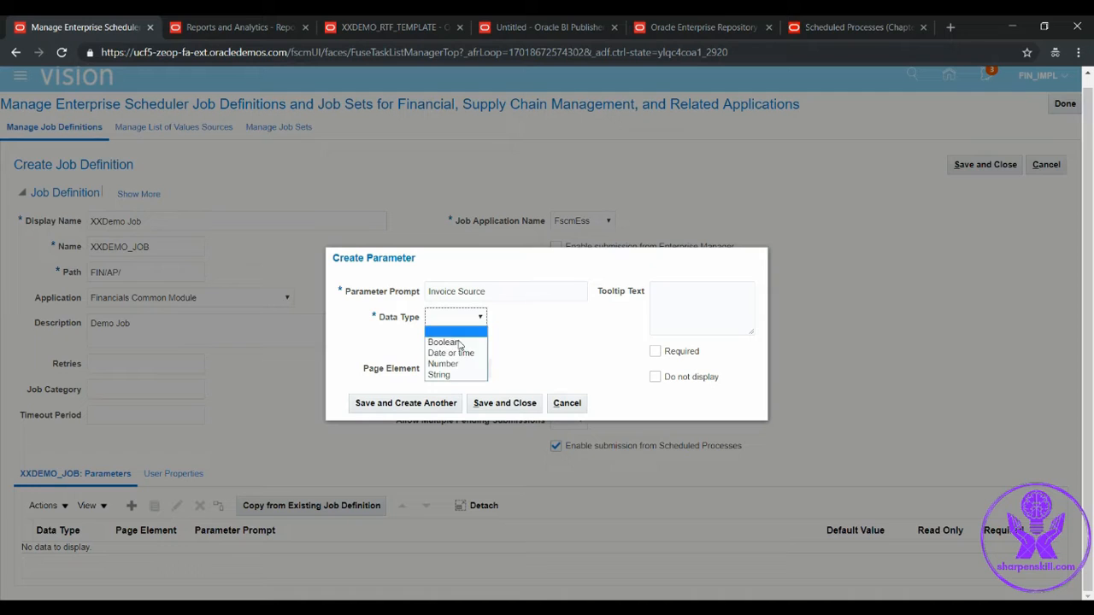
pyautogui.click(439, 374)
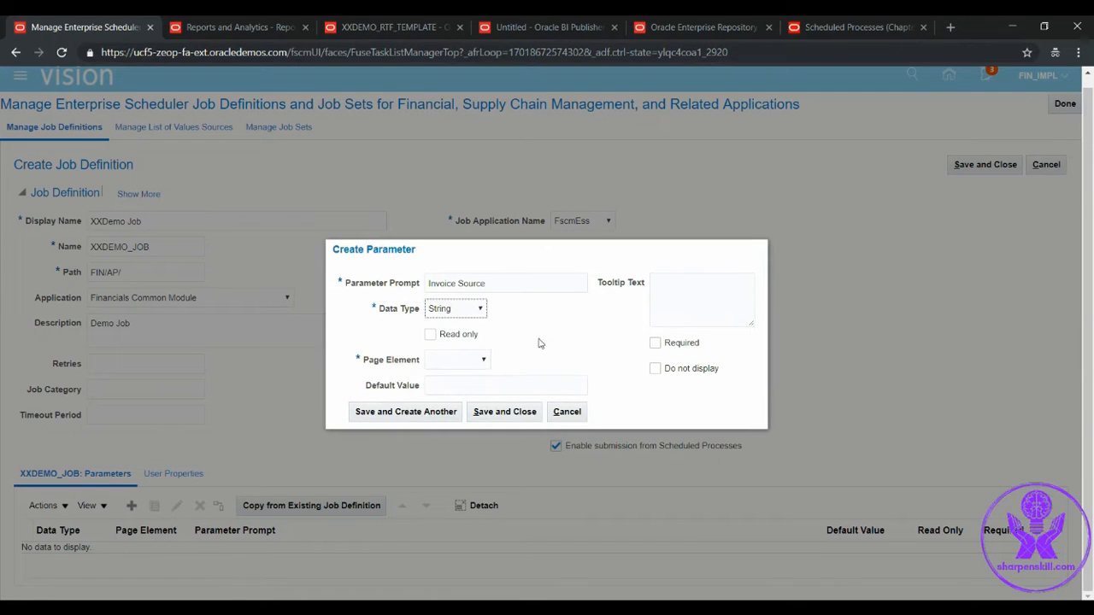
pyautogui.click(456, 359)
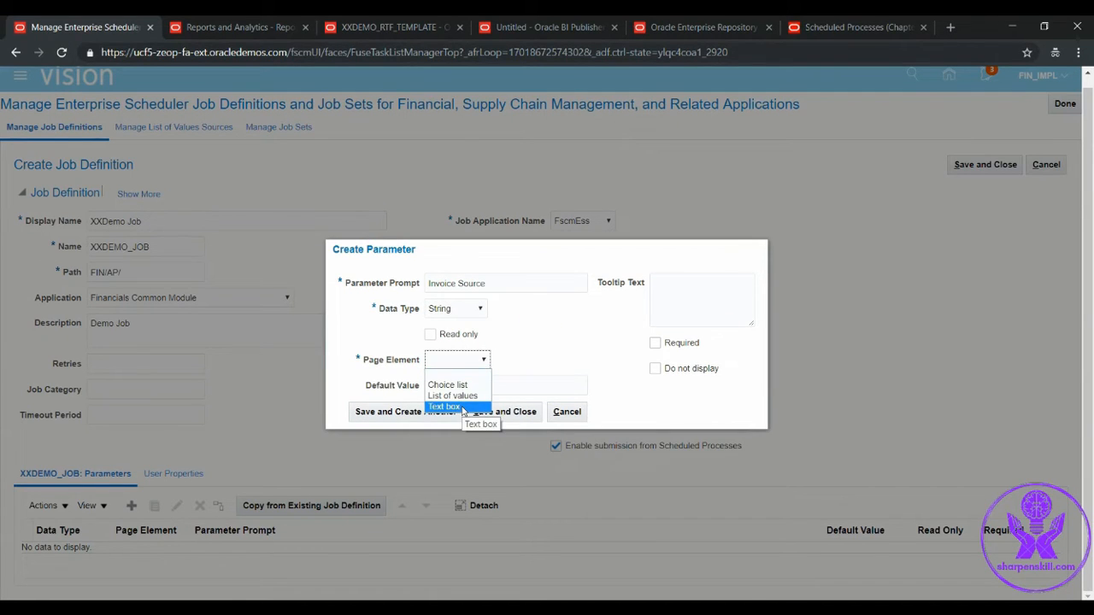
pyautogui.click(446, 407)
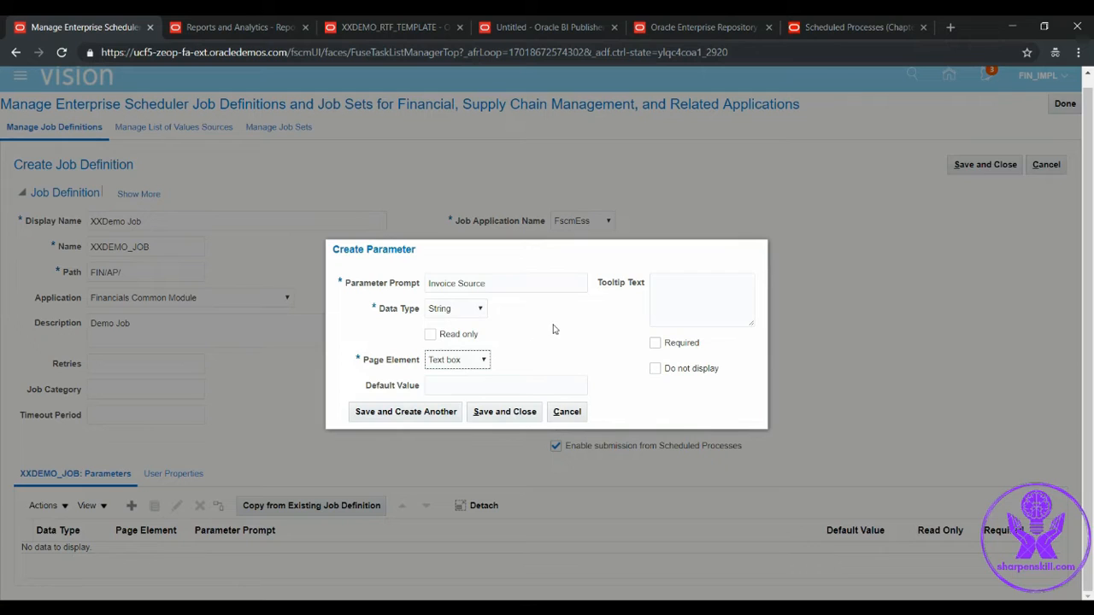
pyautogui.click(432, 417)
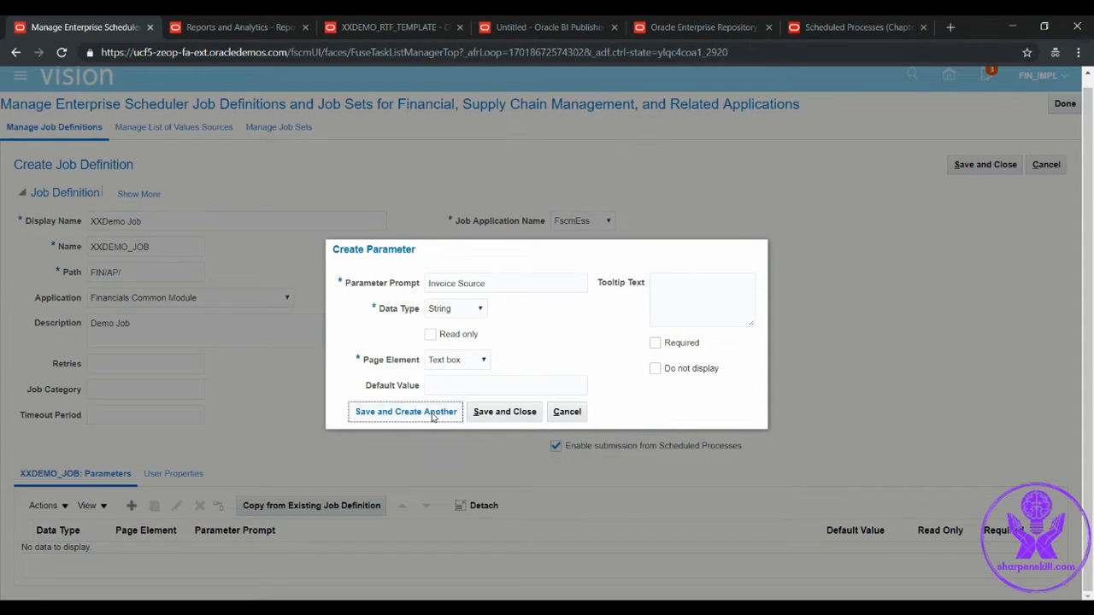
# Step: Add an Invoice Number parameter as a String shown in a text box and close the form
pyautogui.click(474, 288)
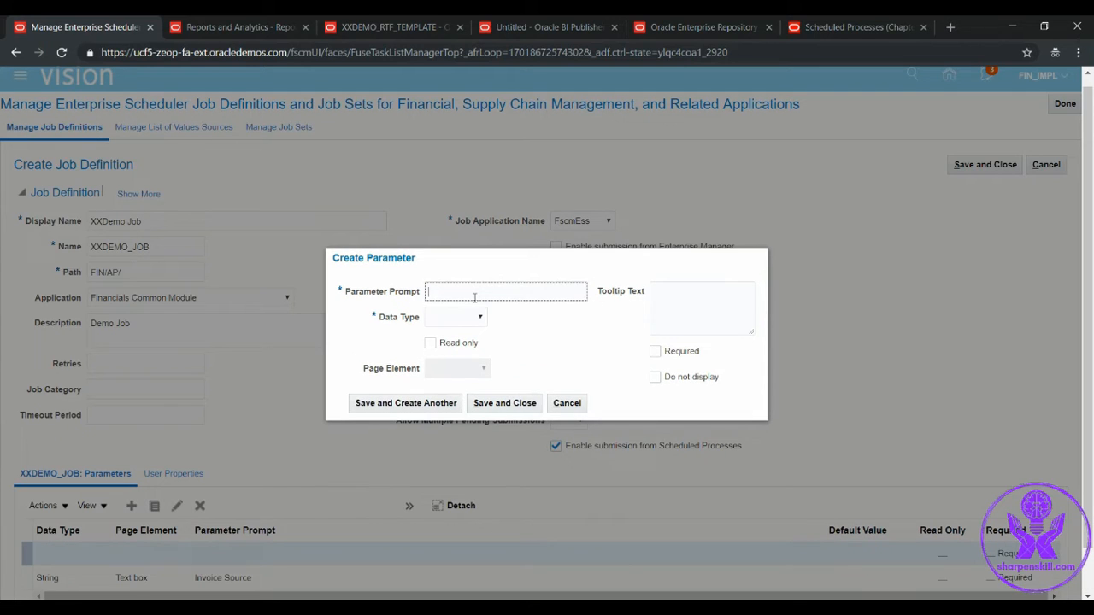
pyautogui.write('Invoice Numbe')
pyautogui.write('r')
pyautogui.click(480, 317)
pyautogui.click(455, 377)
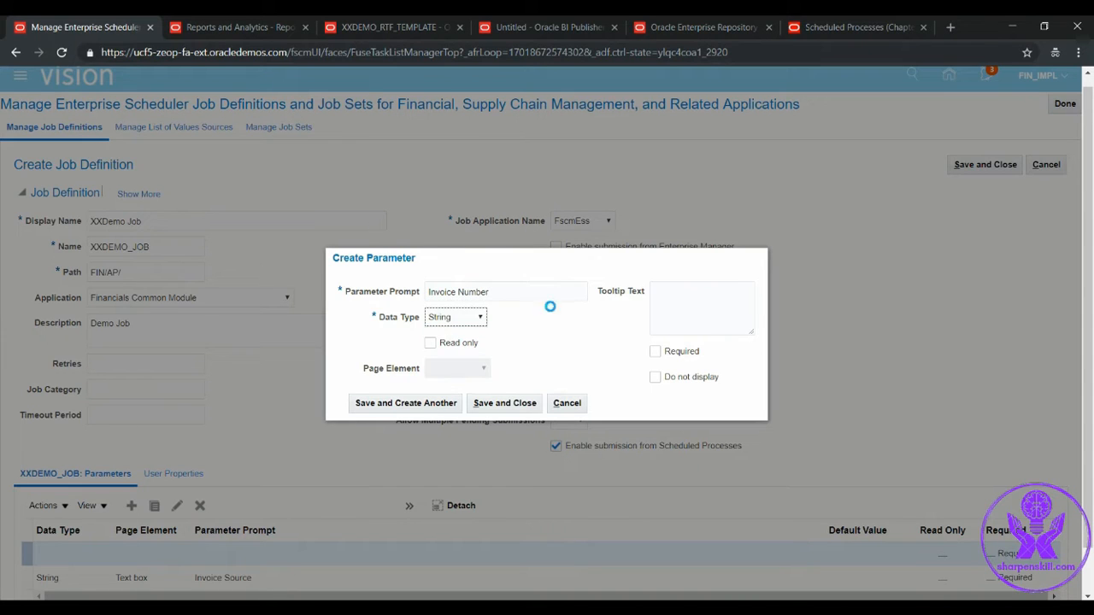
pyautogui.click(483, 368)
pyautogui.click(443, 406)
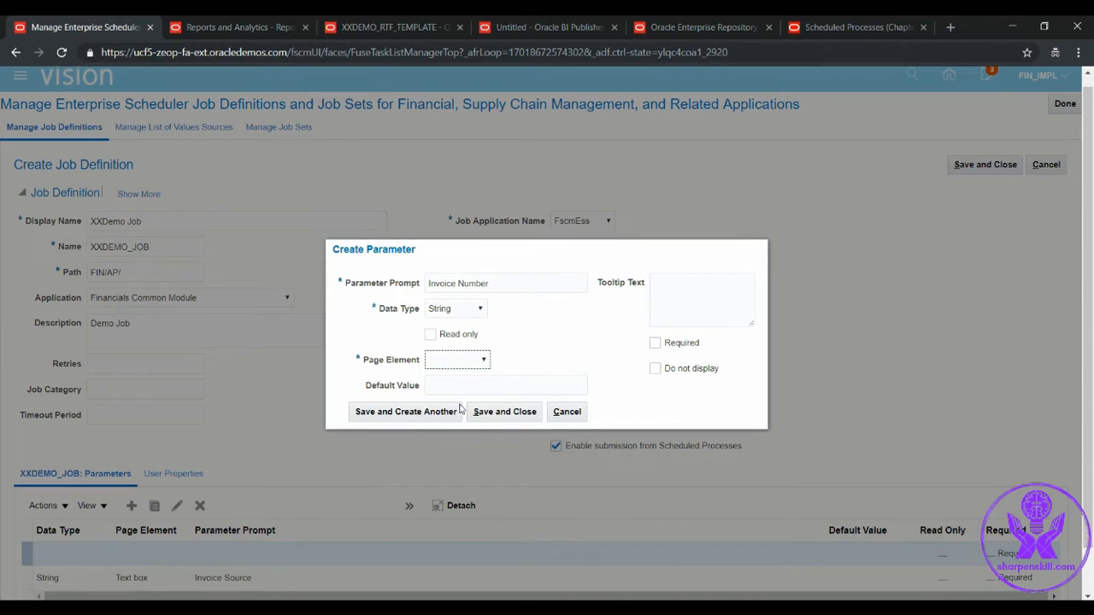
pyautogui.click(504, 411)
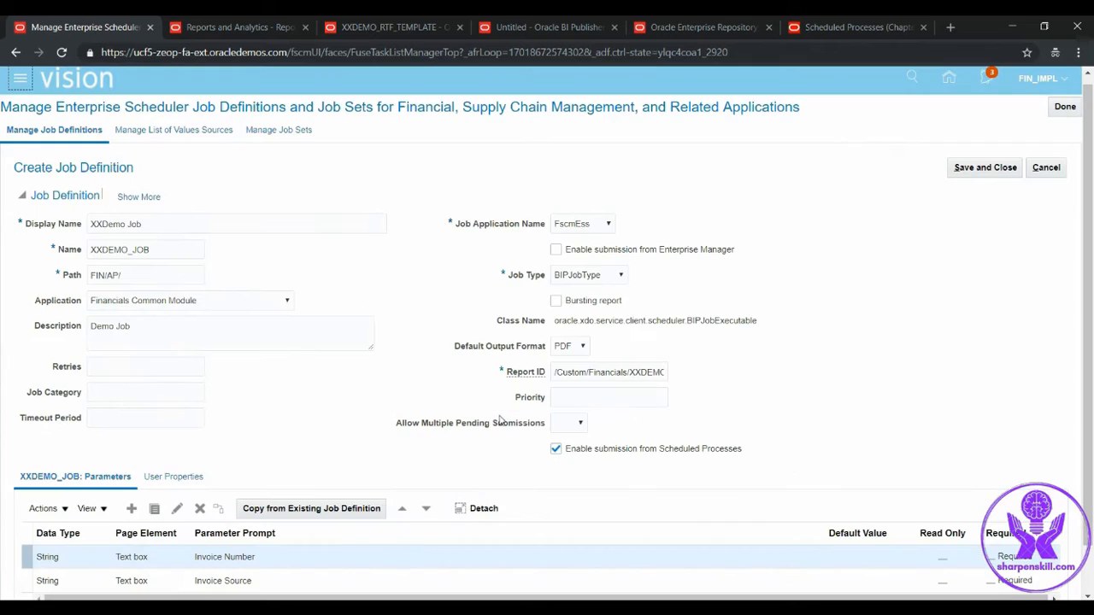
pyautogui.scroll(-2, 779, 467)
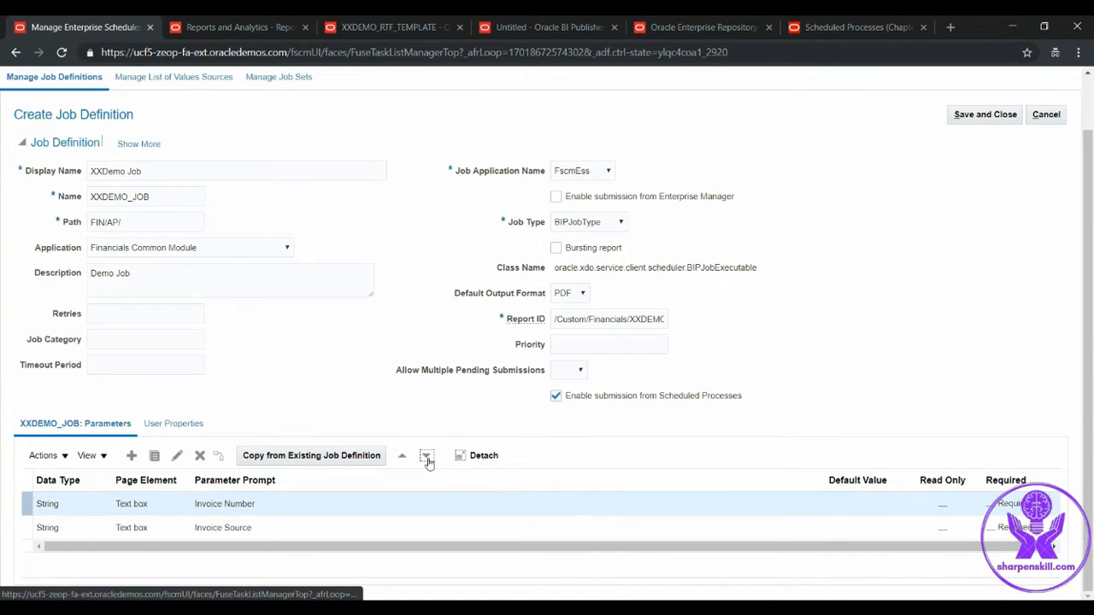
# Step: Move Invoice Number below Invoice Source and save the XXDEMO_JOB definition
pyautogui.click(427, 456)
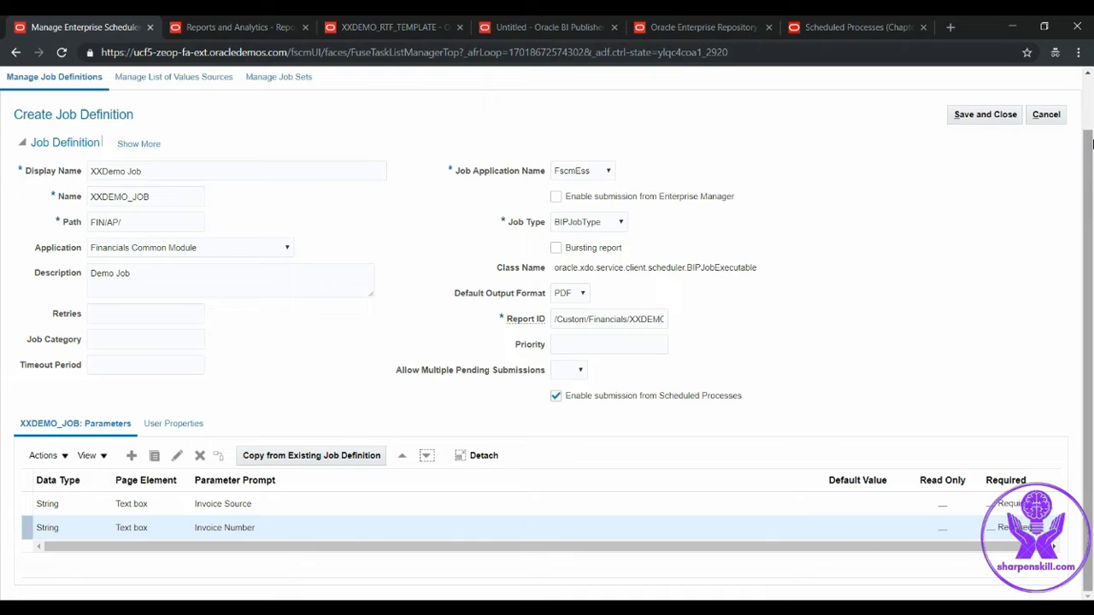
pyautogui.click(985, 114)
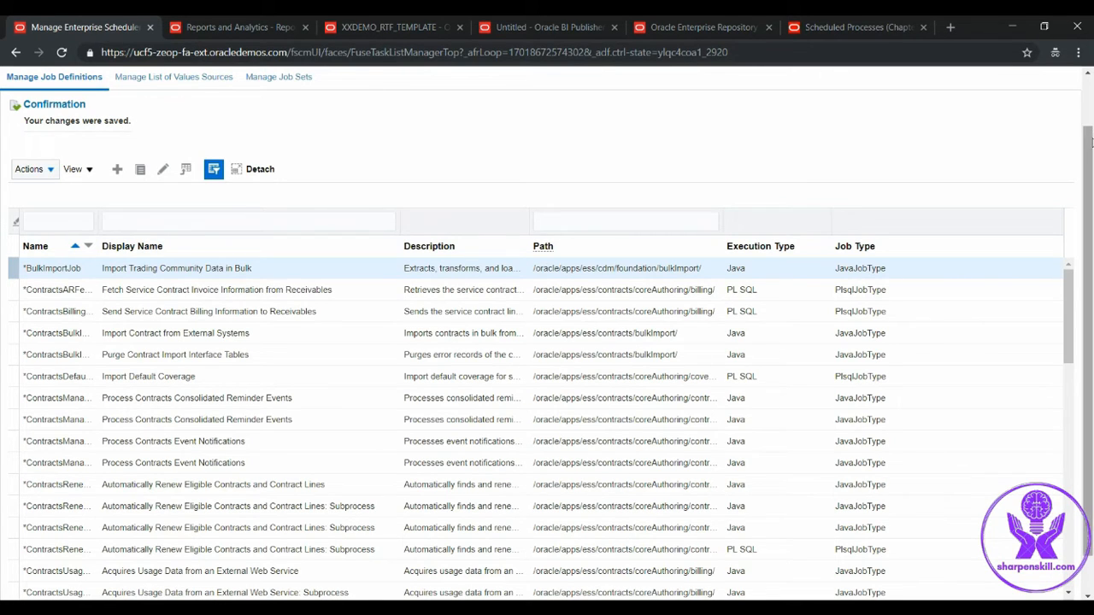
pyautogui.scroll(3, 812, 124)
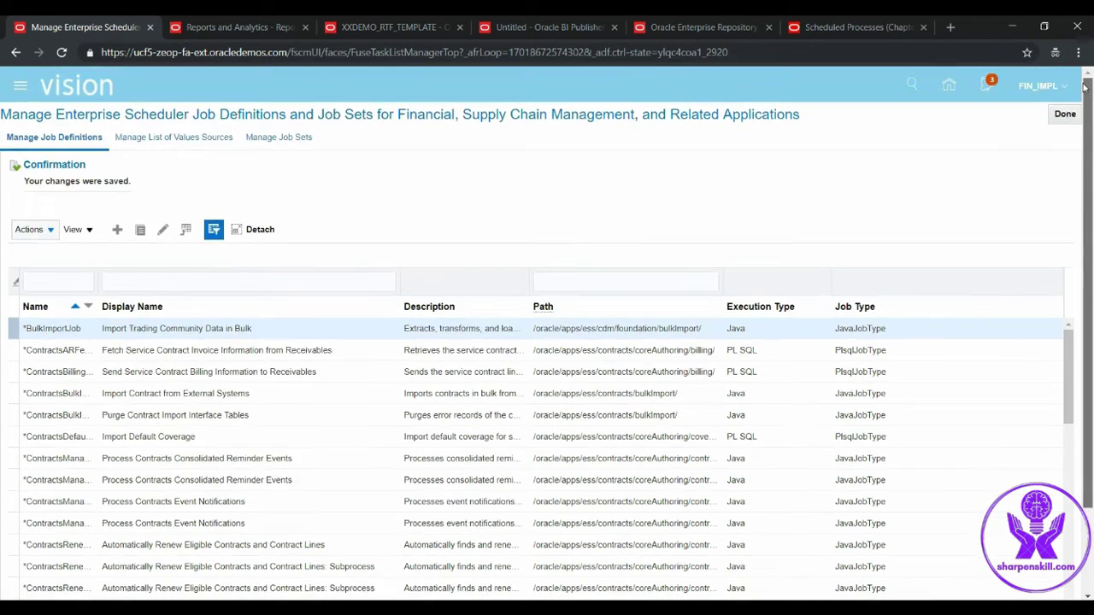
# Step: Go to Scheduled Processes via the Navigator and start Schedule New Process
pyautogui.click(22, 87)
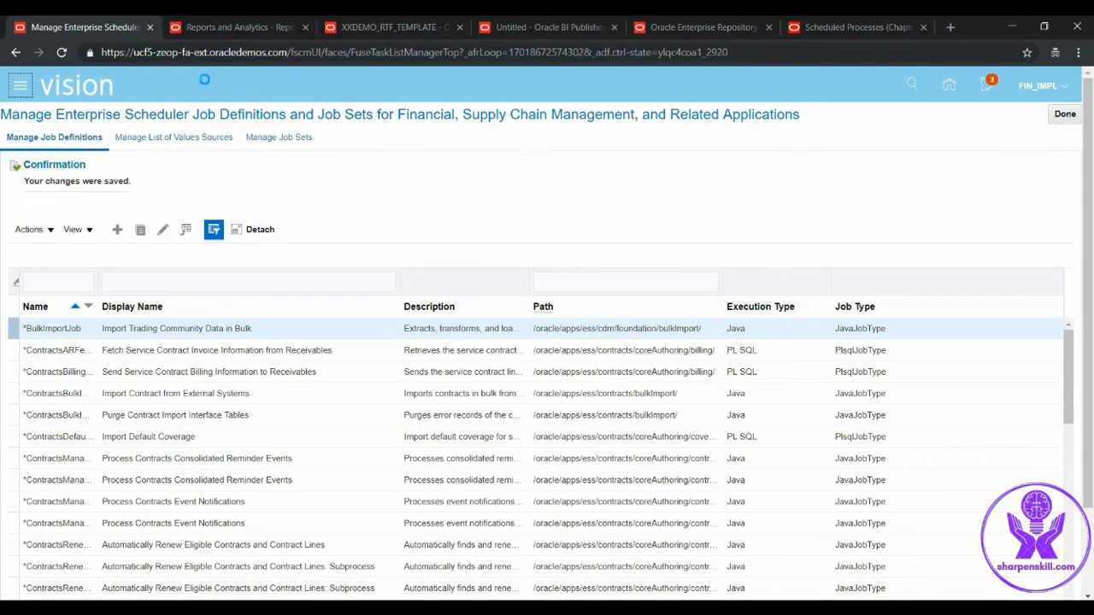
pyautogui.moveTo(548, 174); pyautogui.dragTo(545, 476)
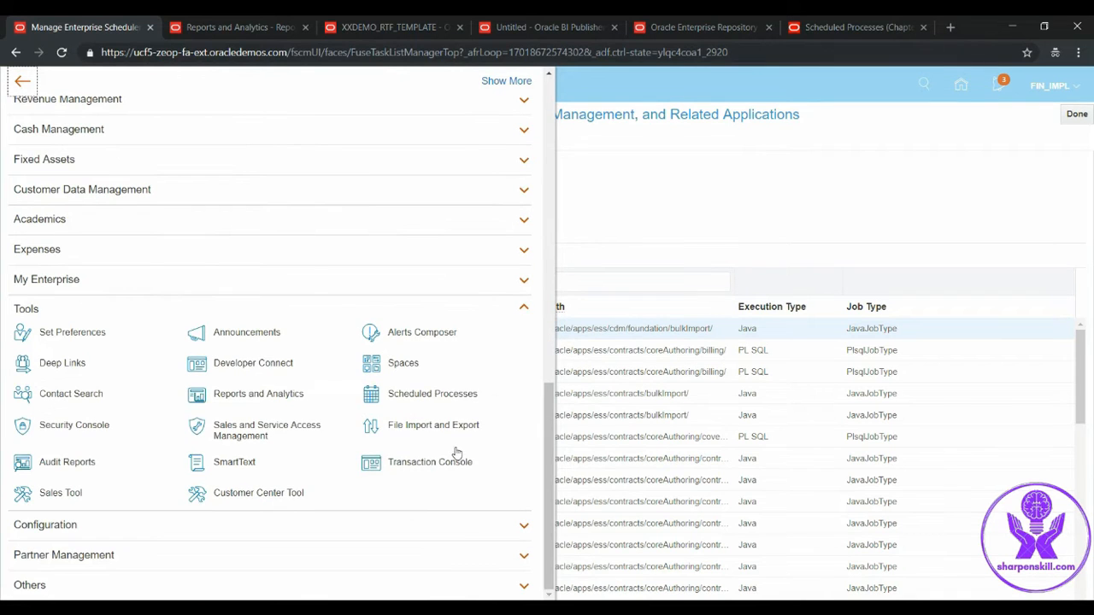
pyautogui.click(418, 398)
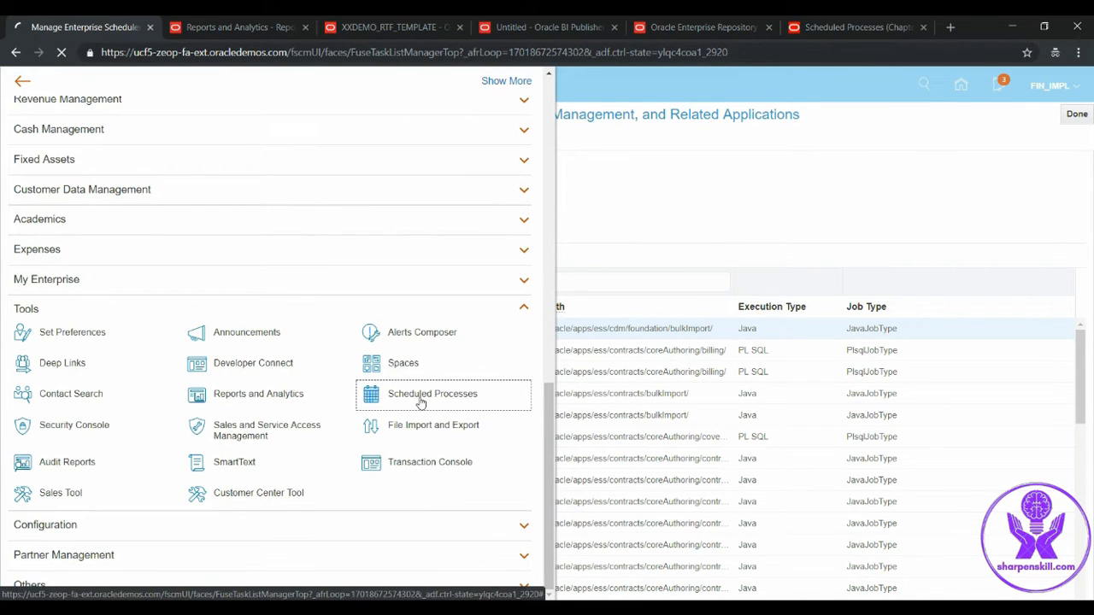
pyautogui.click(161, 259)
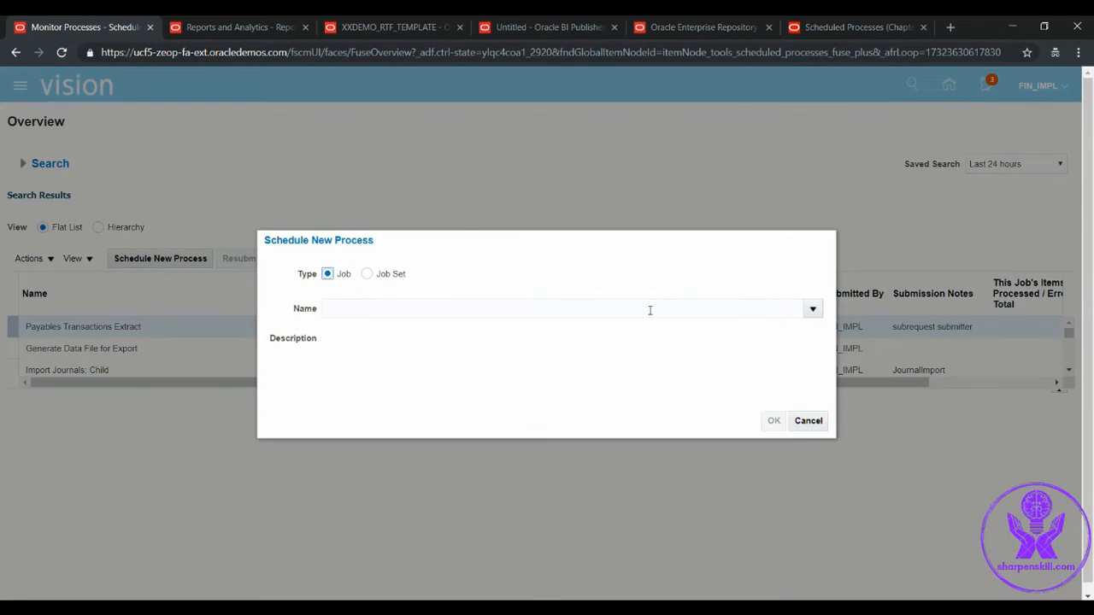
# Step: Search for and select XXDemo Job as the process, proceeding to its Process Details
pyautogui.click(747, 309)
pyautogui.write('XXDe')
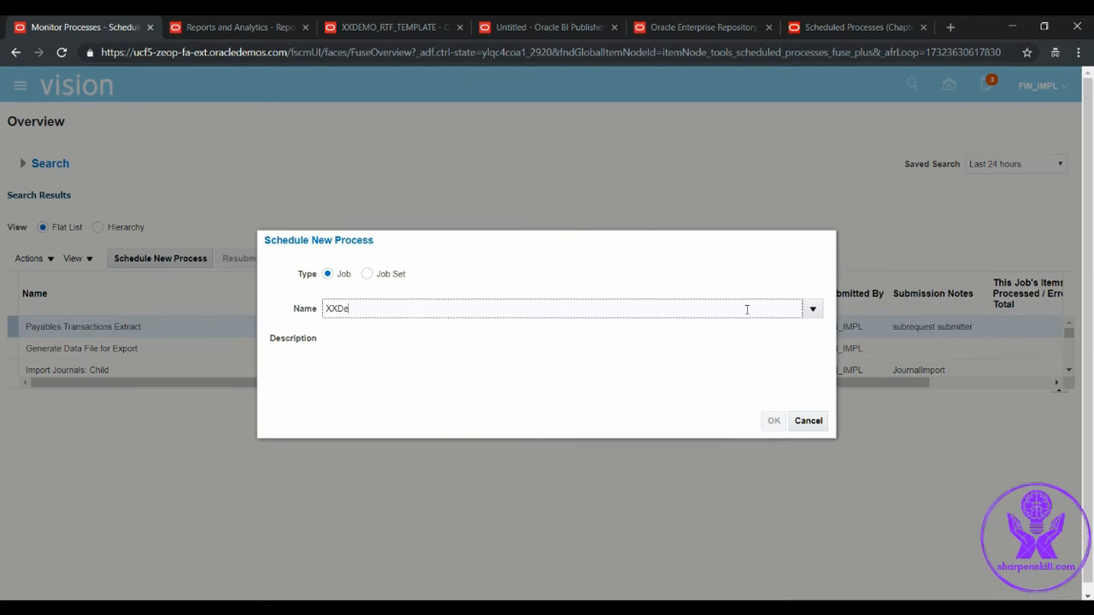
pyautogui.write('mo Job')
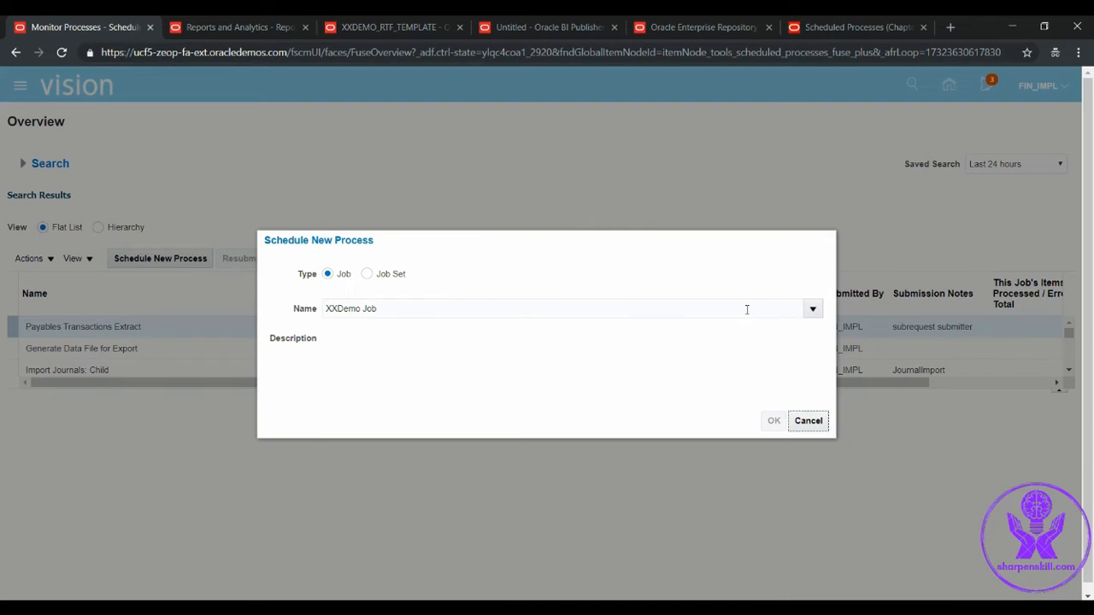
pyautogui.press('Tab')
pyautogui.click(850, 229)
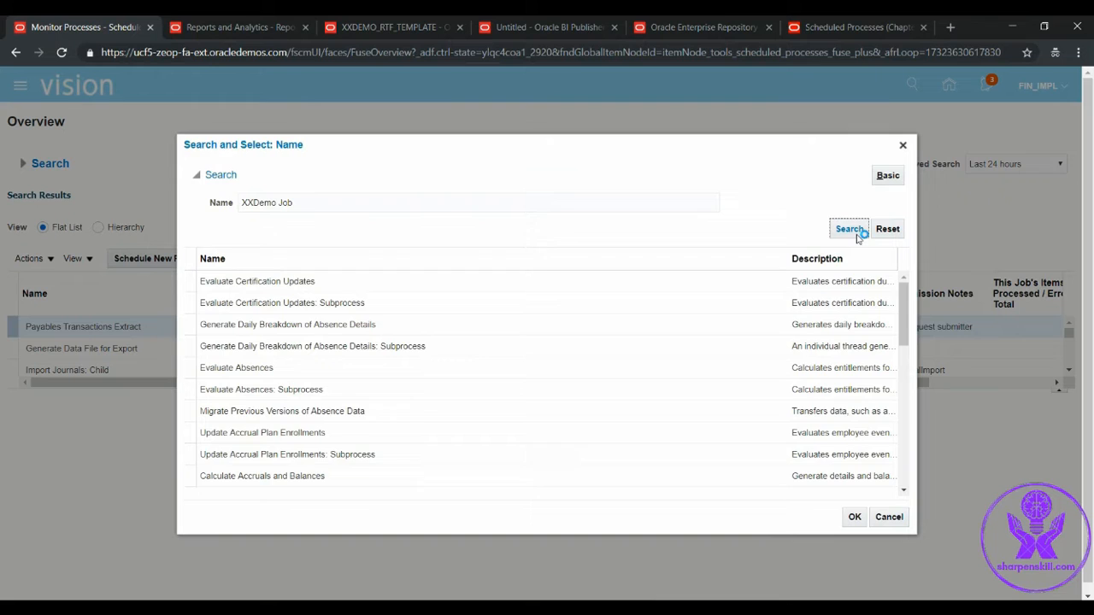
pyautogui.click(269, 389)
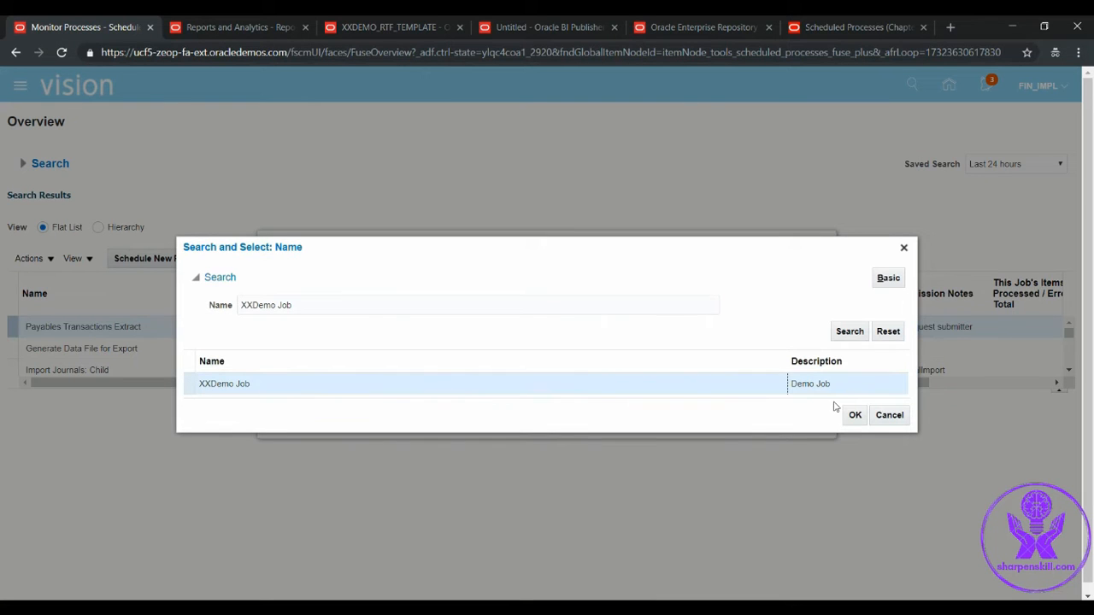
pyautogui.click(854, 416)
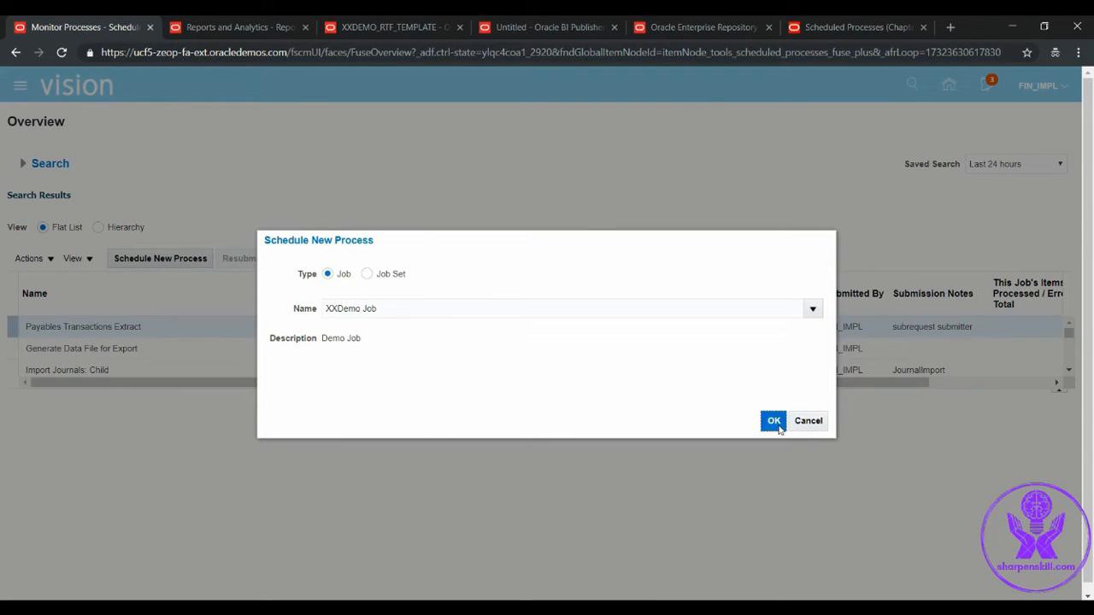
pyautogui.click(775, 420)
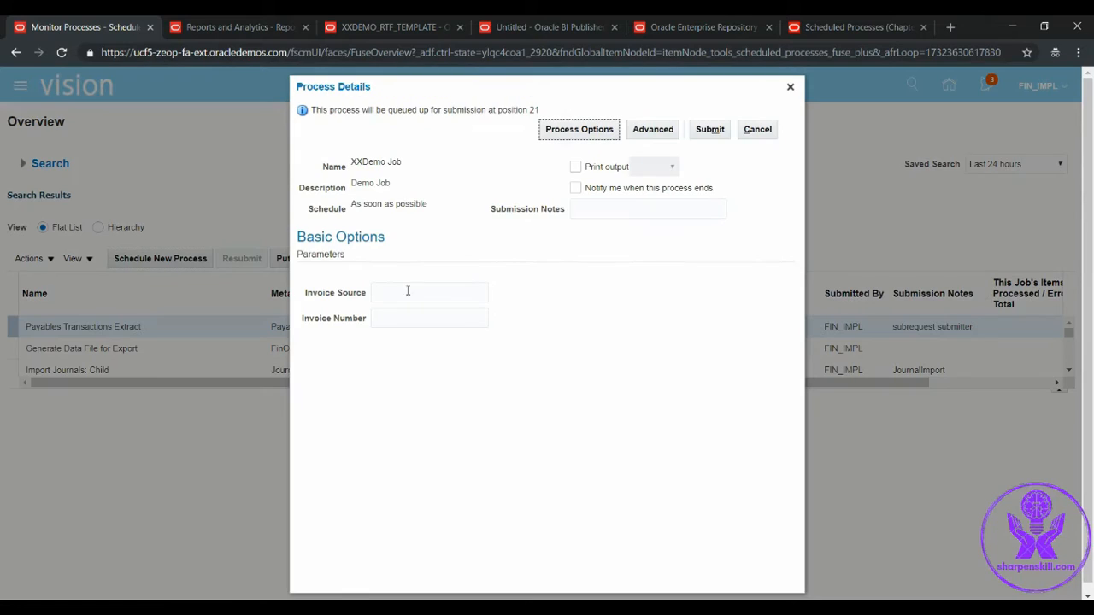
# Step: Enter invoice source ISP and invoice number UK16, then submit XXDemo Job
pyautogui.click(409, 294)
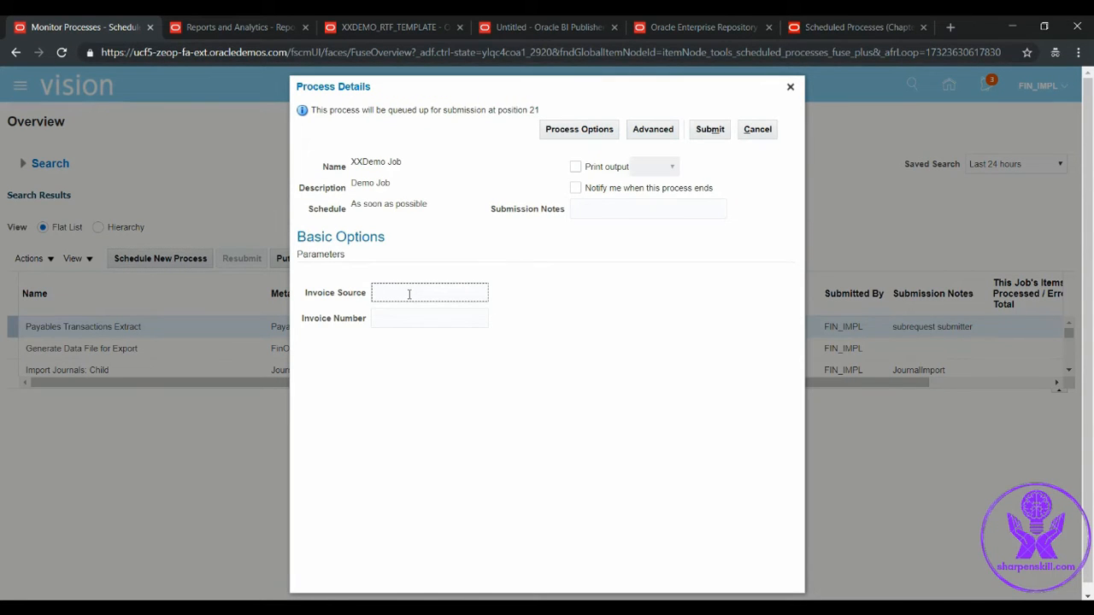
pyautogui.write('ISP')
pyautogui.click(399, 317)
pyautogui.write('UK')
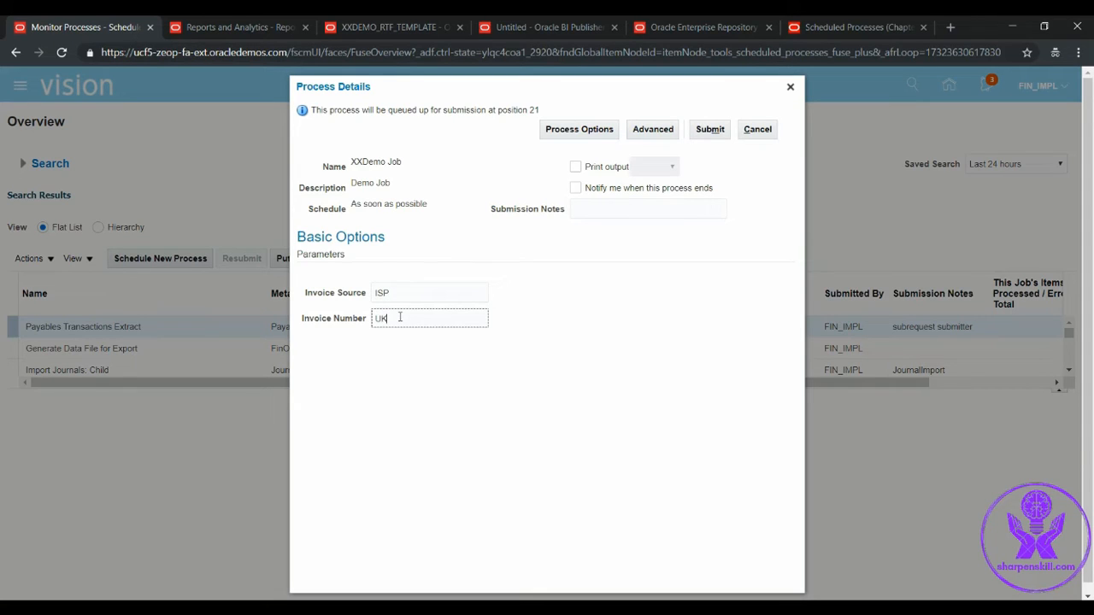
pyautogui.write('16')
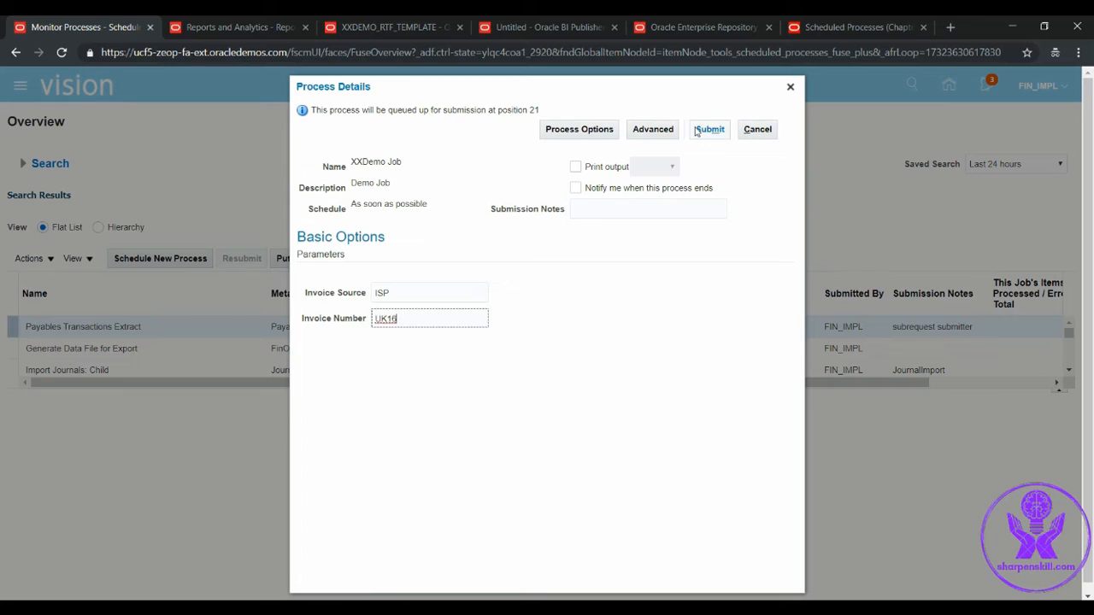
pyautogui.click(710, 129)
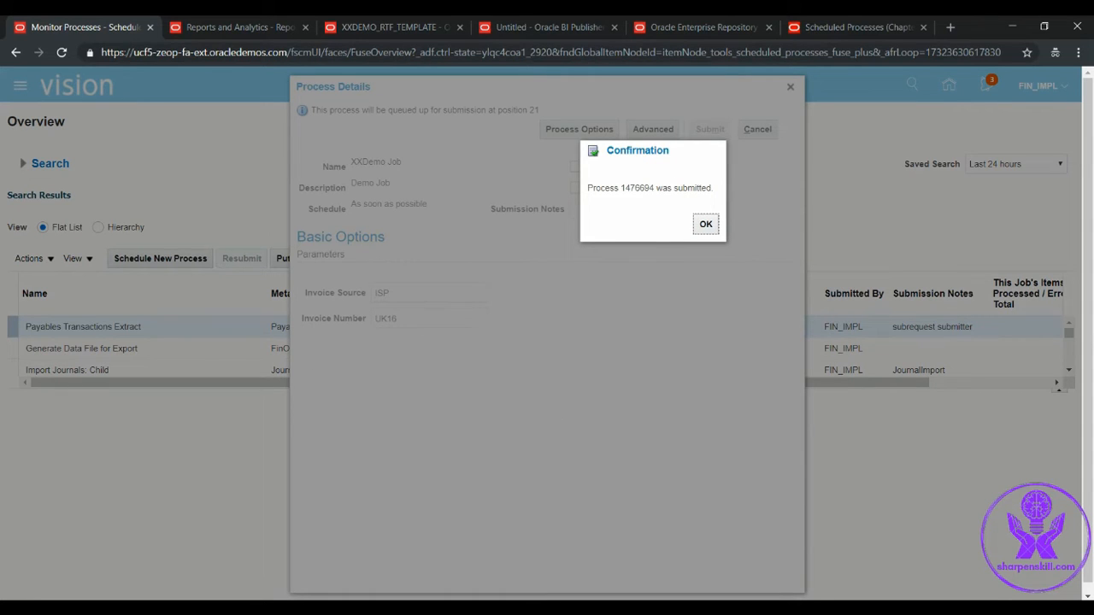
# Step: Record the new process ID 1476694 in the Notepad++ notes below the template path
pyautogui.hotkey('alt', 'Tab')
pyautogui.click(327, 88)
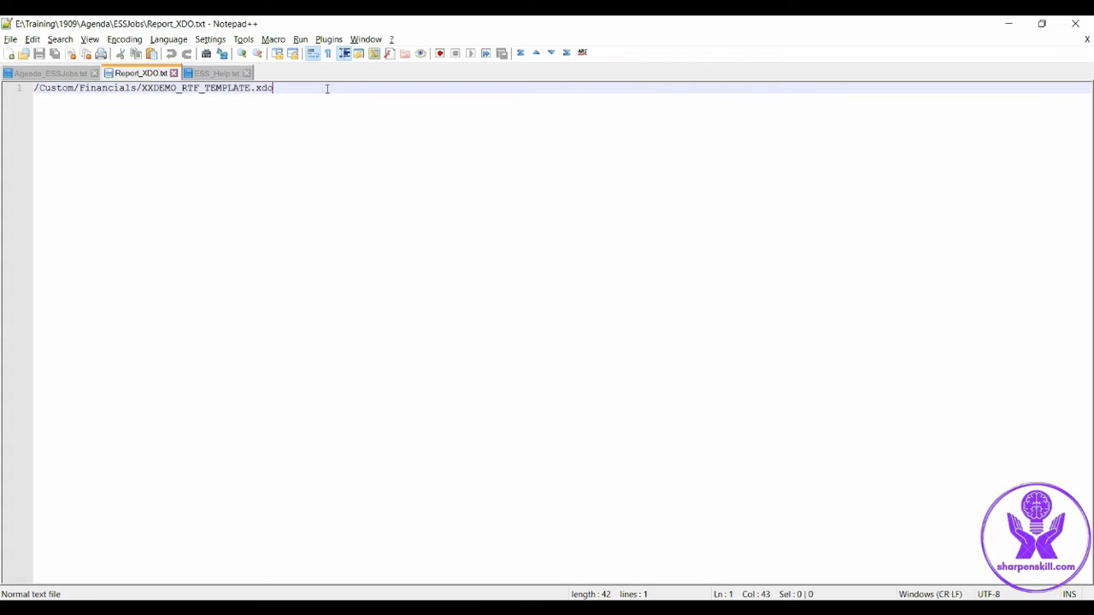
pyautogui.press('Return')
pyautogui.press('Return')
pyautogui.hotkey('alt', 'Tab')
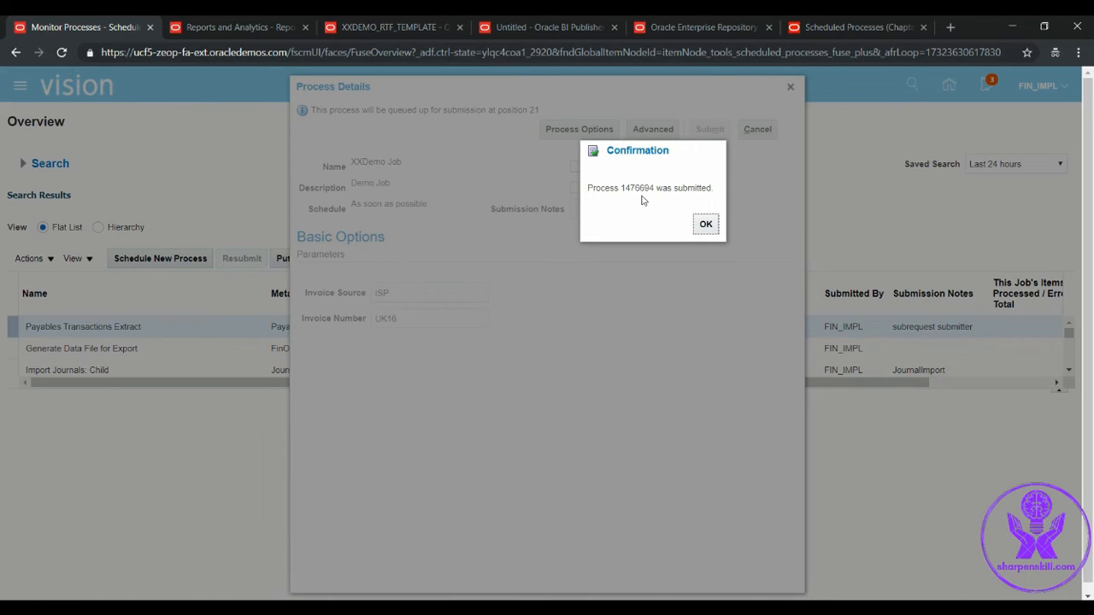
pyautogui.hotkey('alt', 'Tab')
pyautogui.write('14')
pyautogui.hotkey('alt', 'Tab')
pyautogui.hotkey('alt', 'Tab')
pyautogui.write('766')
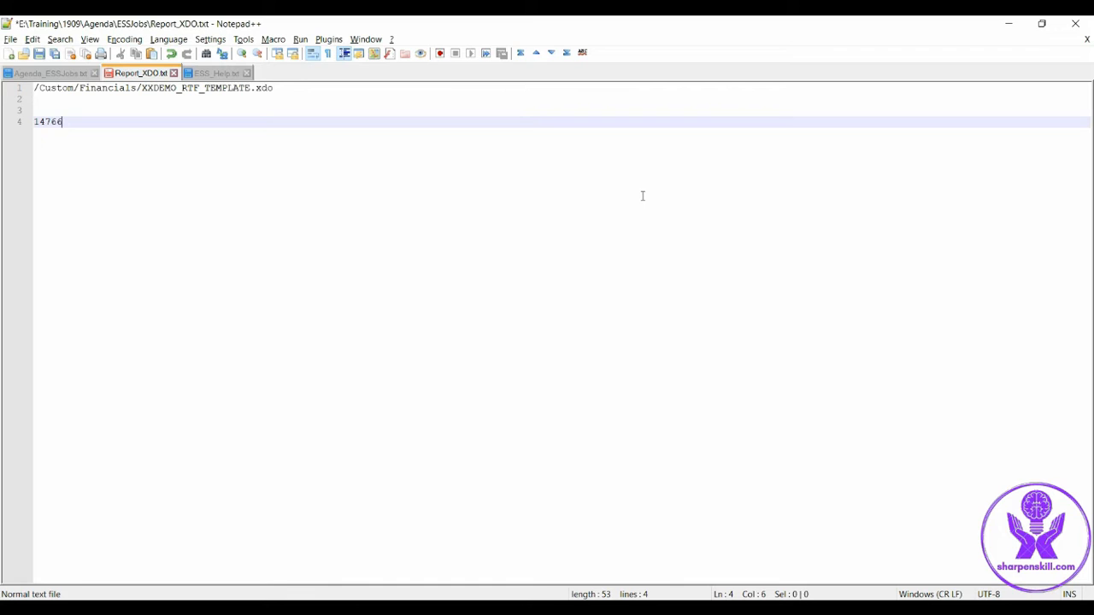
pyautogui.write('94')
pyautogui.hotkey('alt', 'Tab')
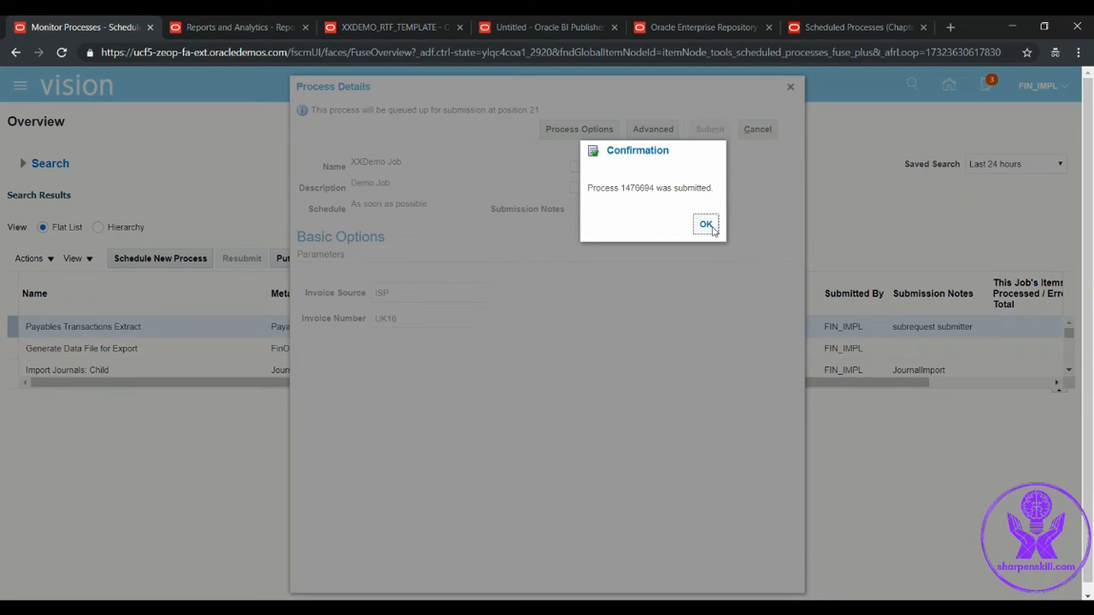
# Step: Dismiss the confirmation and refresh so XXDemo Job 1476694 shows as Succeeded
pyautogui.click(706, 223)
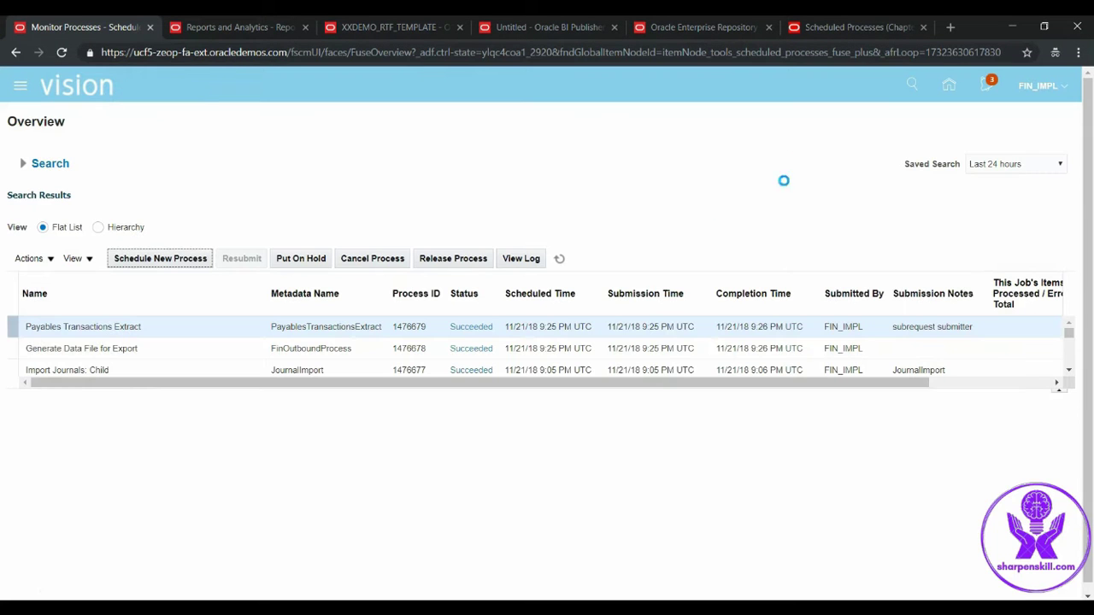
pyautogui.click(562, 260)
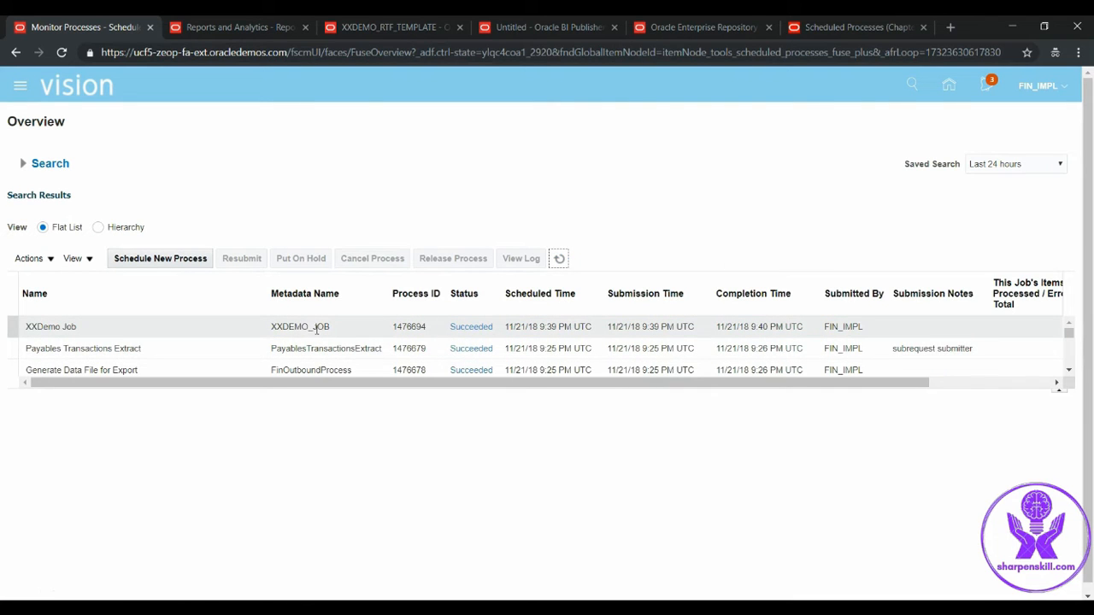
# Step: View XXDemo Job 1476694's details and its Default Document PDF listing invoice UK16 from source ISP
pyautogui.click(273, 327)
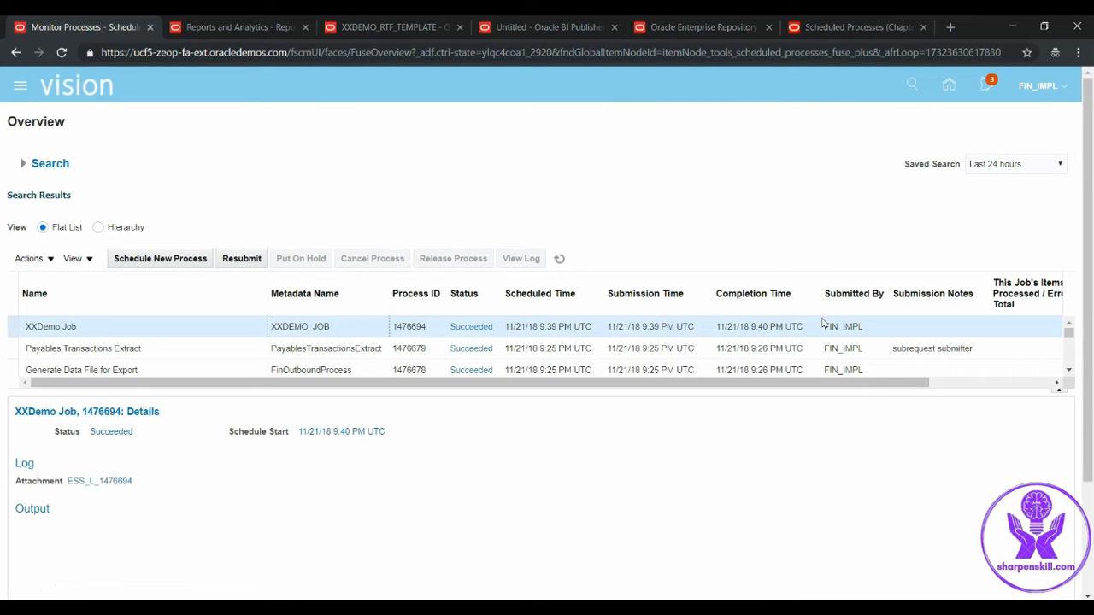
pyautogui.scroll(-3, 547, 342)
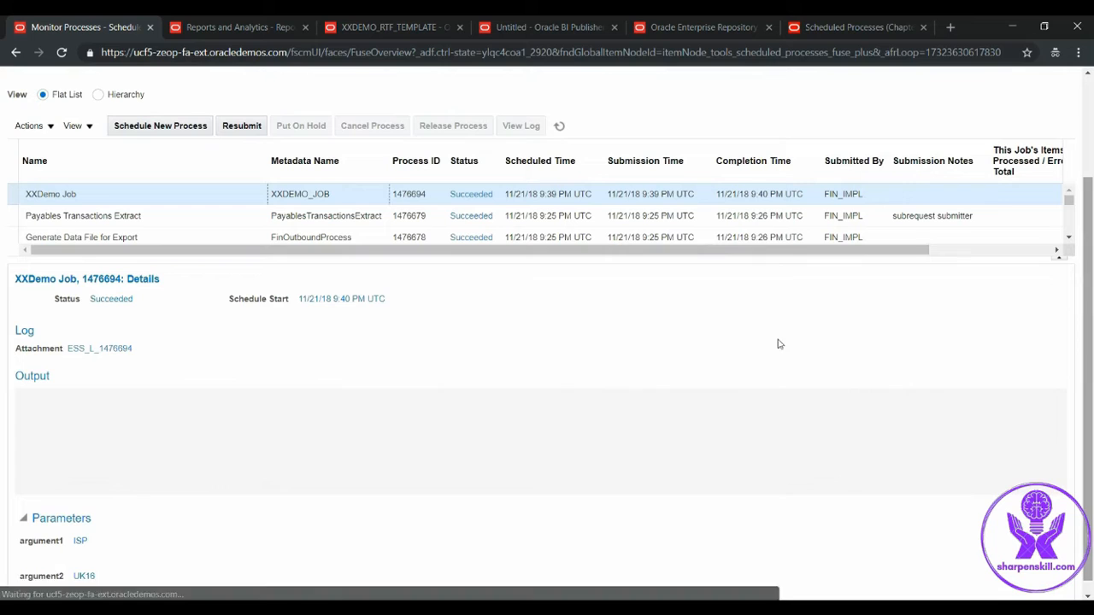
pyautogui.click(148, 453)
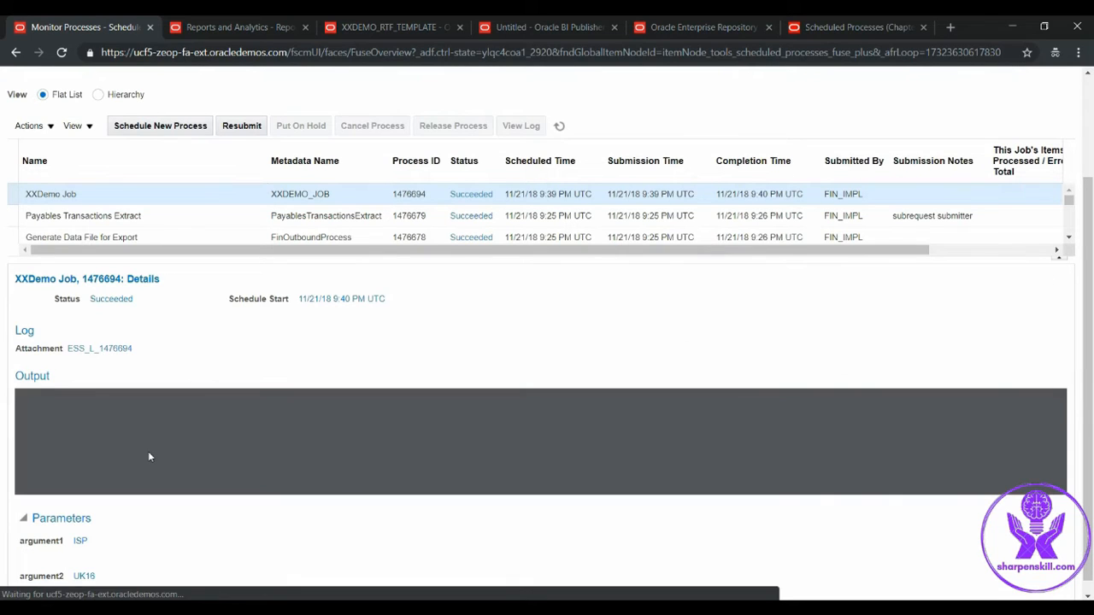
pyautogui.click(1061, 489)
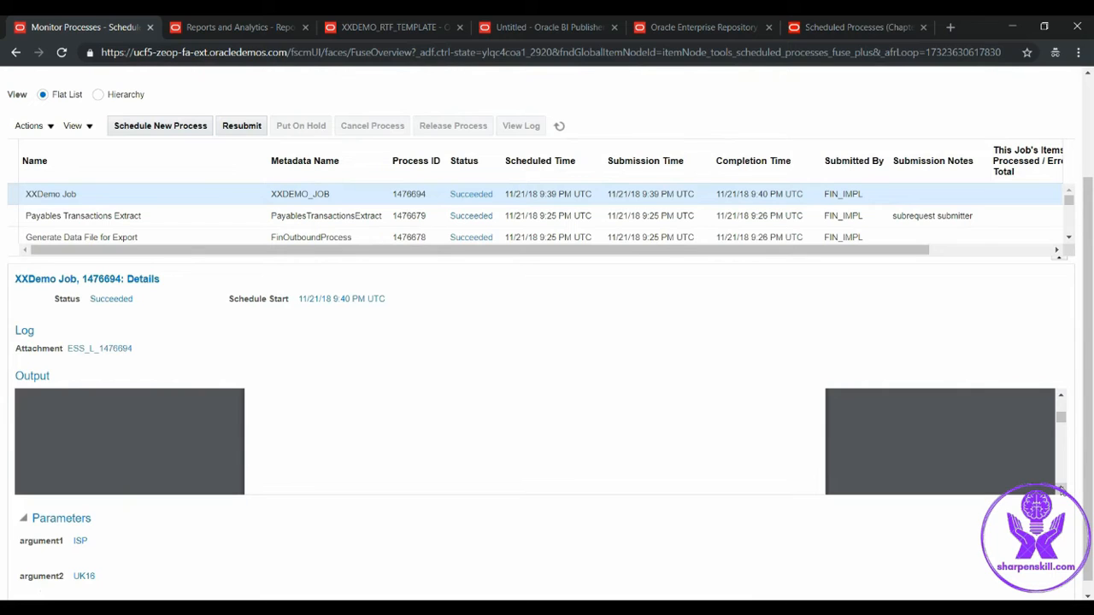
pyautogui.click(1060, 399)
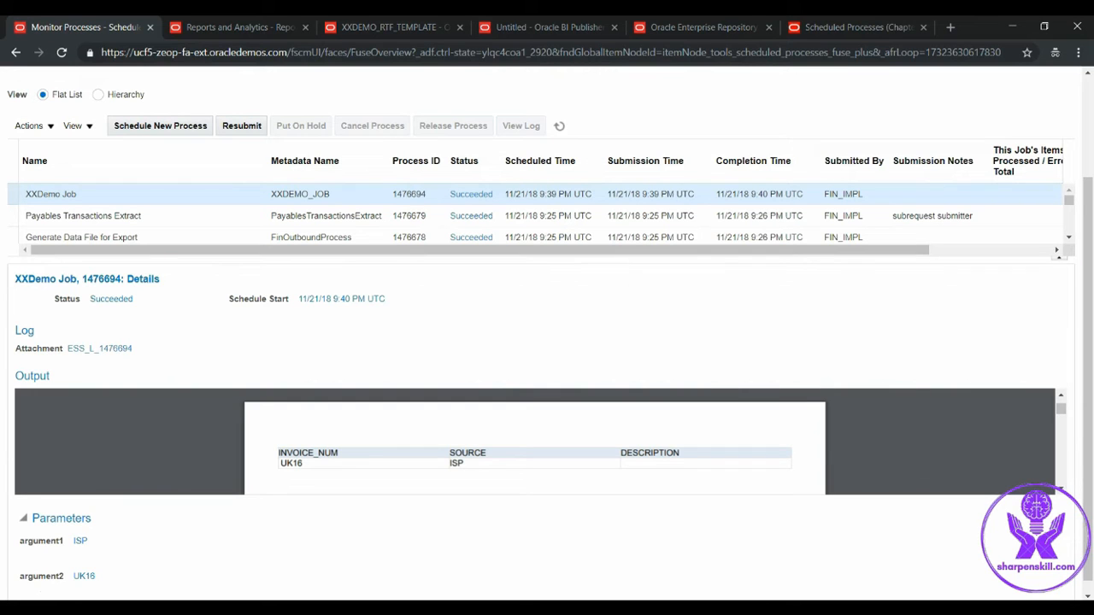
# Step: Start a new SQL Query data set in the untitled BI Publisher data model
pyautogui.click(547, 28)
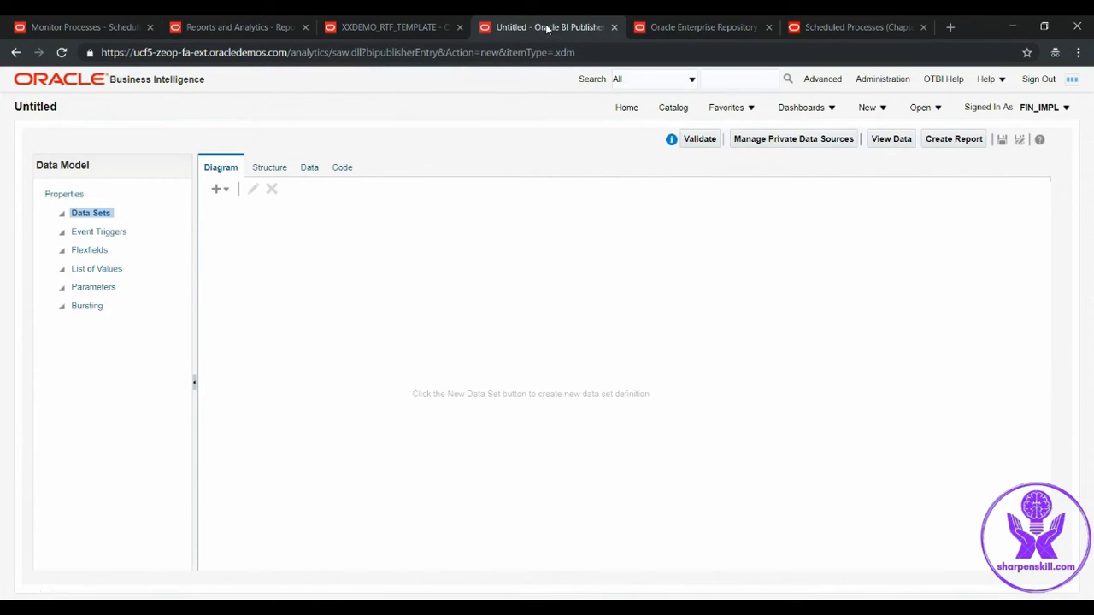
pyautogui.click(872, 106)
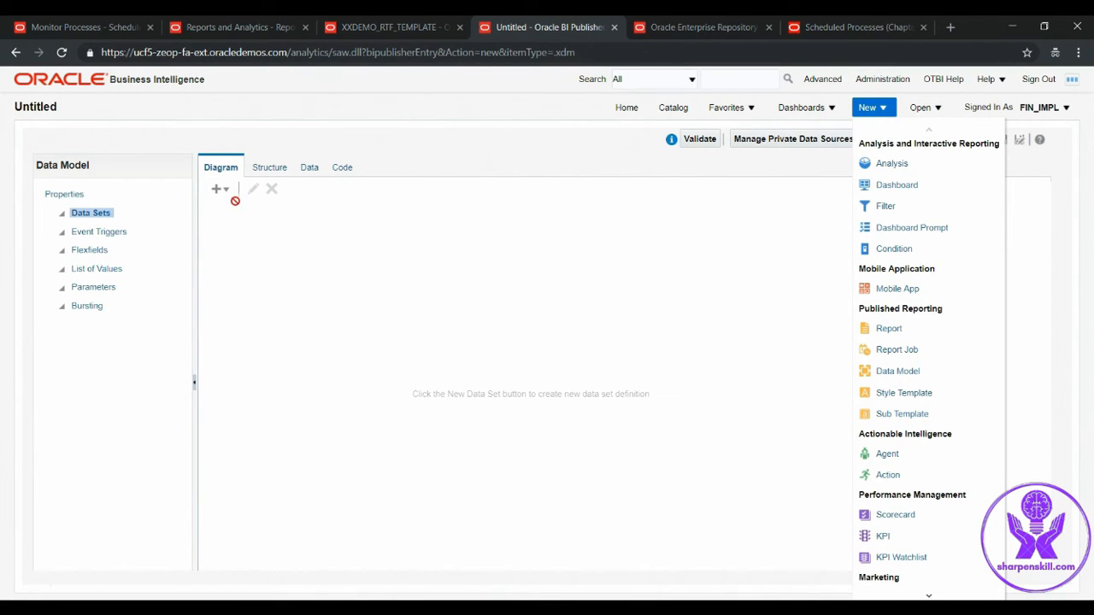
pyautogui.click(220, 190)
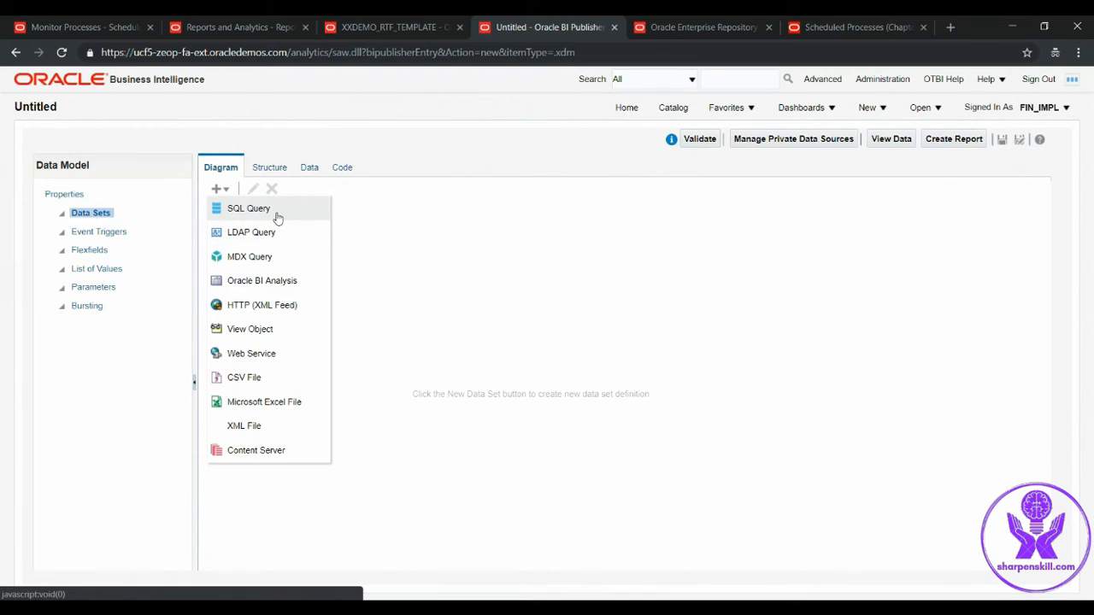
pyautogui.click(257, 205)
# Step: Name the data set Sample_ESS on ApplicationDB_FSCM and write the ess_request_history select query
pyautogui.click(473, 242)
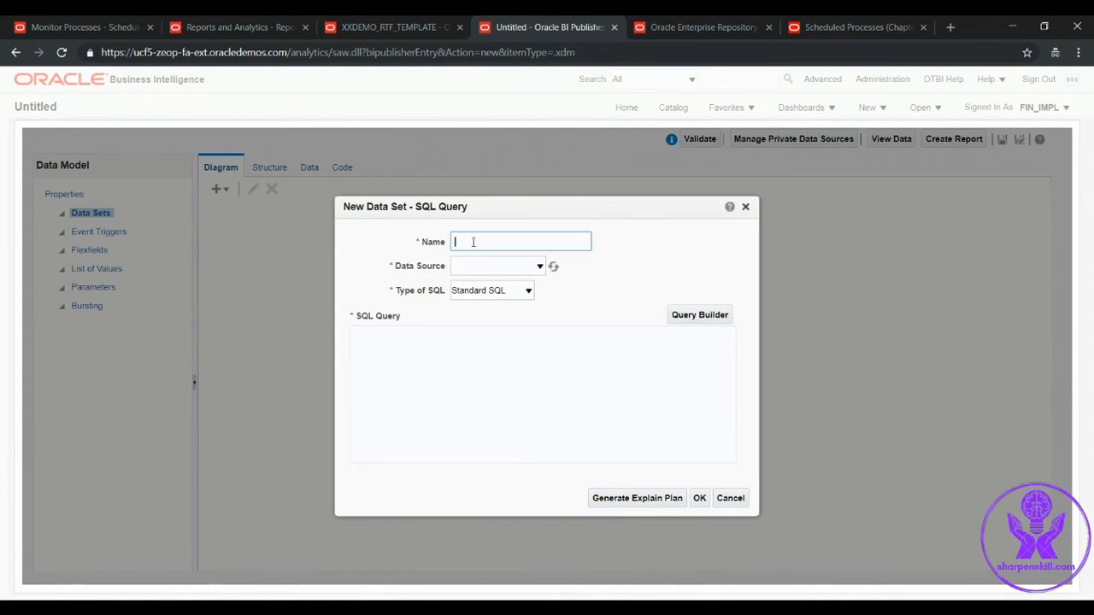
pyautogui.write('Sample_')
pyautogui.write('ESS')
pyautogui.click(473, 267)
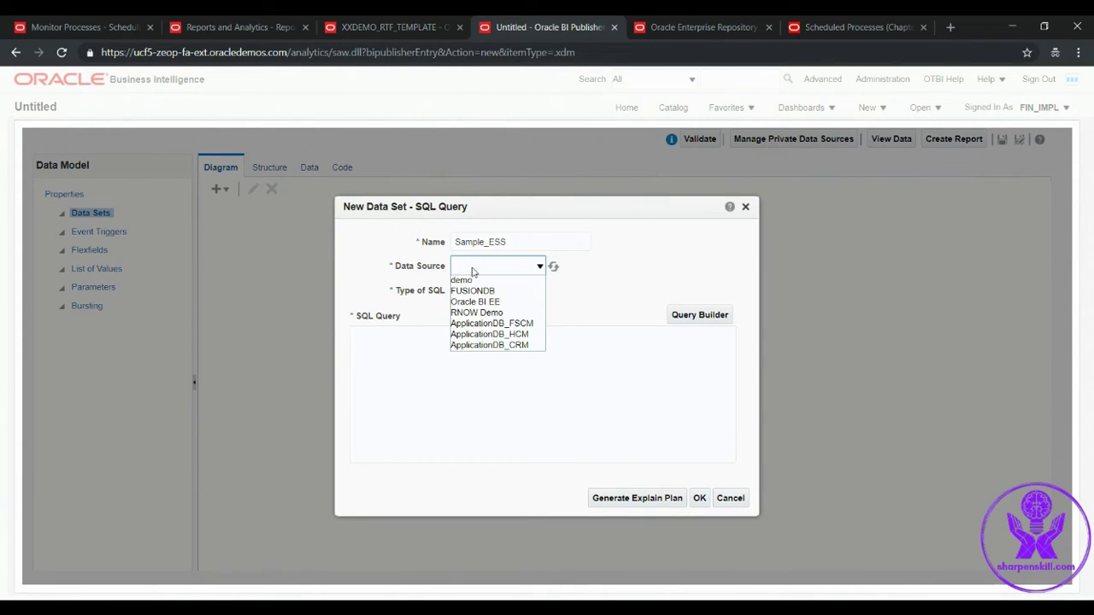
pyautogui.click(491, 323)
pyautogui.click(433, 346)
pyautogui.write('s')
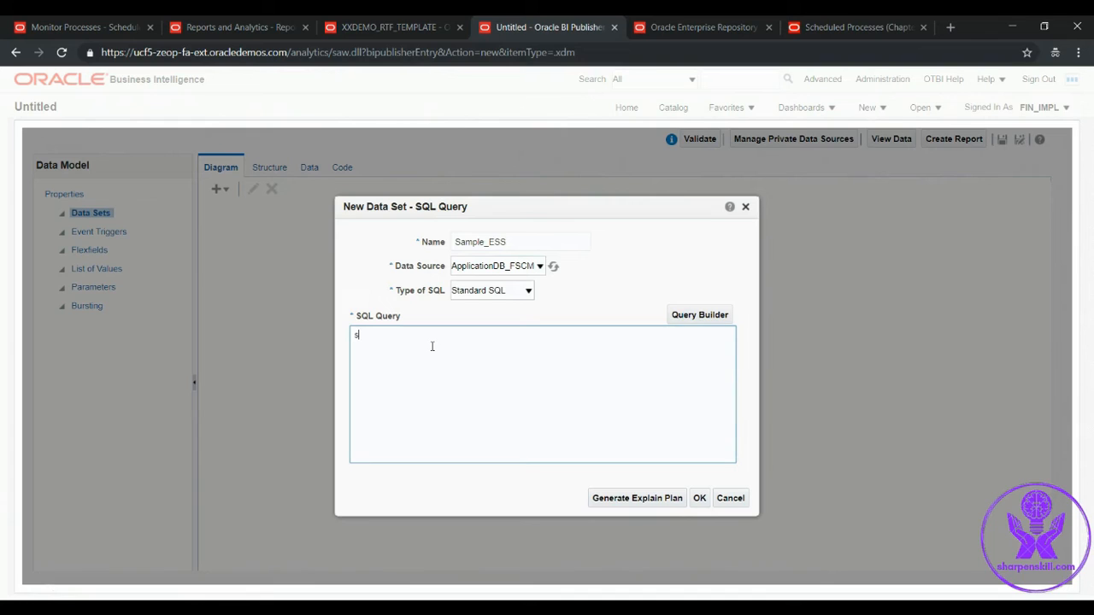
pyautogui.write('elect ')
pyautogui.write('* from e')
pyautogui.write('ss_req')
pyautogui.write('uest_hist')
pyautogui.write('ory ')
pyautogui.write('where req')
pyautogui.write('uestid =')
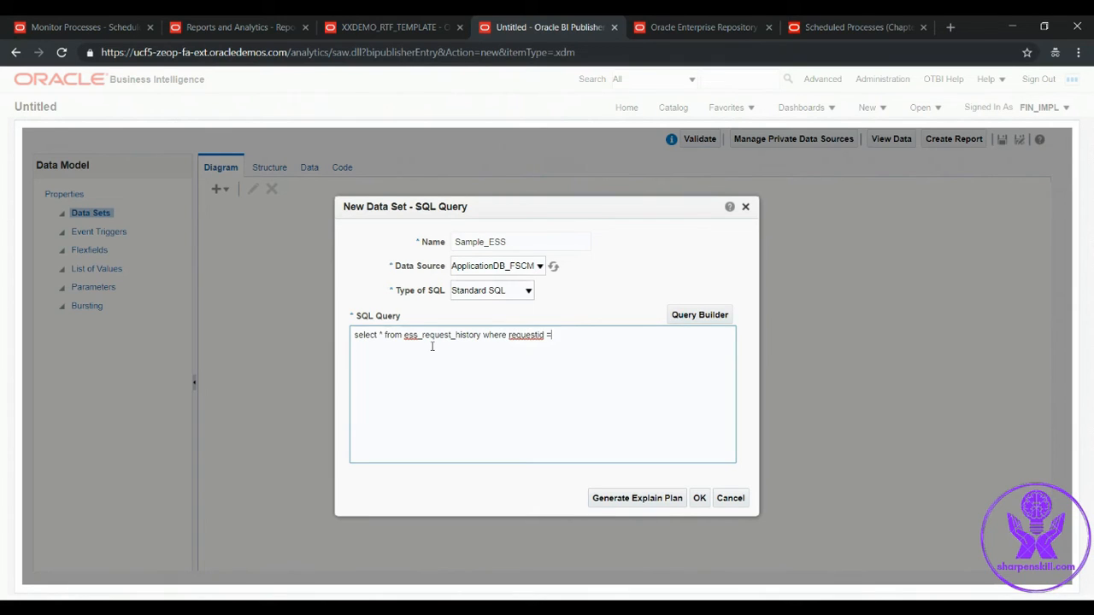
# Step: Paste request ID 1476694 from the notes into the query and save the data set
pyautogui.hotkey('alt', 'Tab')
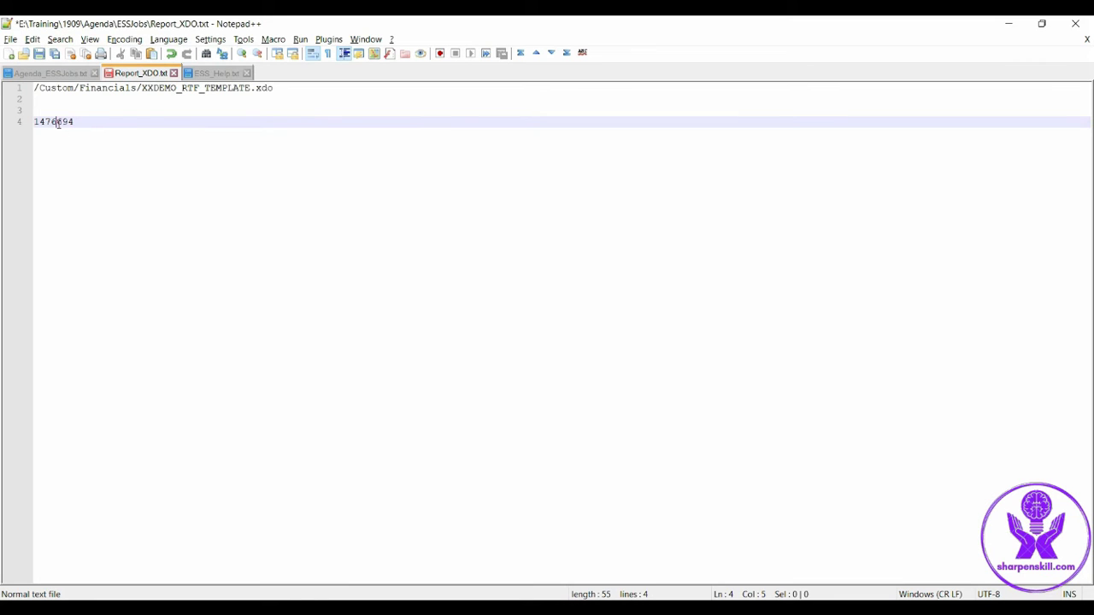
pyautogui.doubleClick(57, 122)
pyautogui.hotkey('ctrl', 'c')
pyautogui.hotkey('alt', 'Tab')
pyautogui.hotkey('ctrl', 'v')
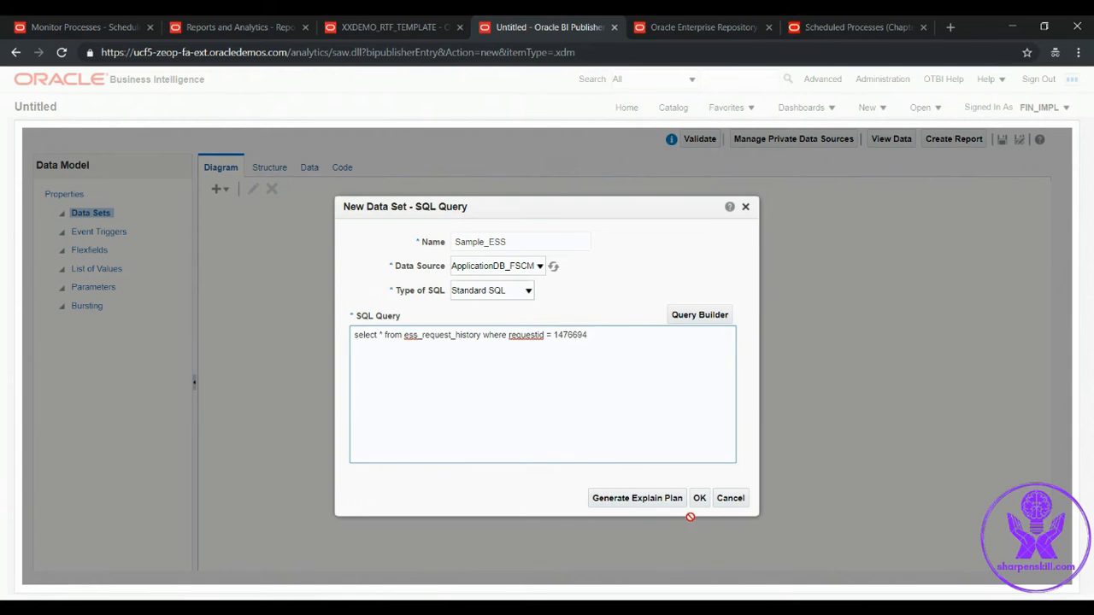
pyautogui.click(699, 498)
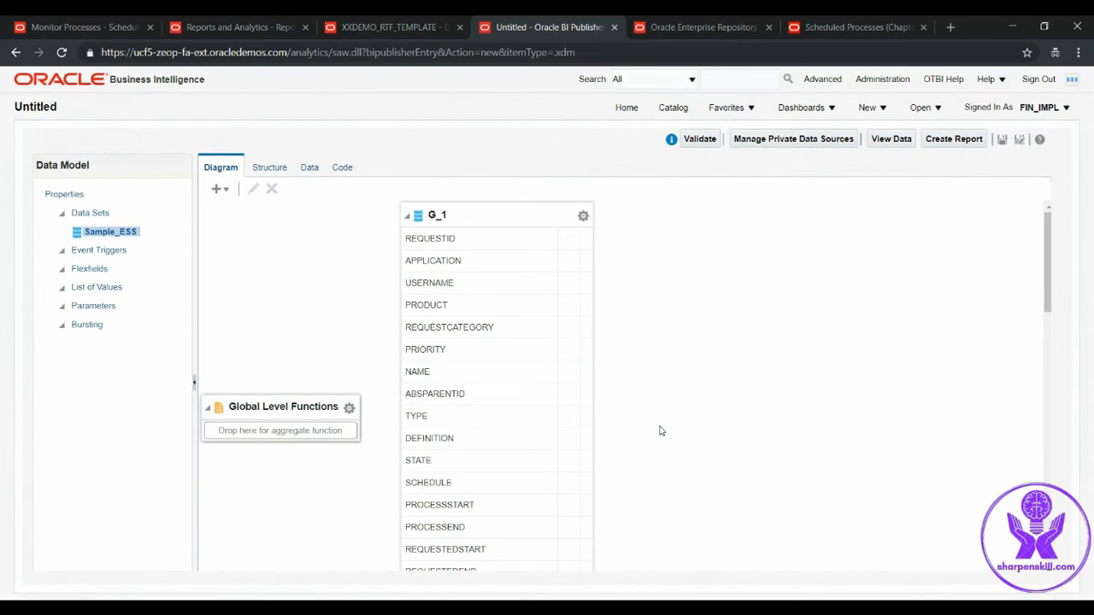
# Step: View the Sample_ESS data as a table showing the single row for request 1476694
pyautogui.click(307, 167)
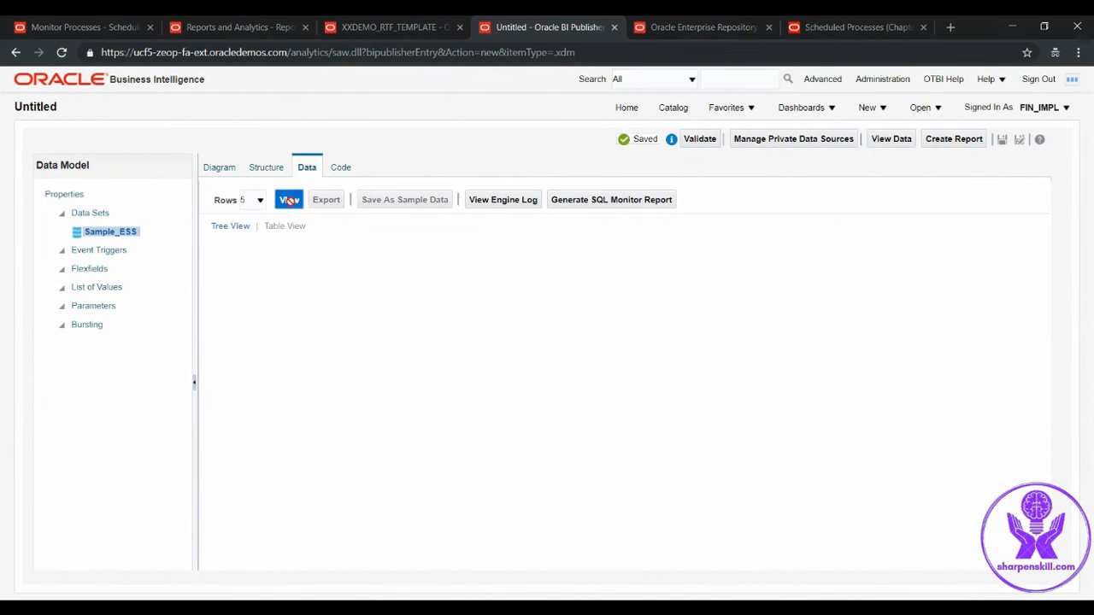
pyautogui.click(289, 200)
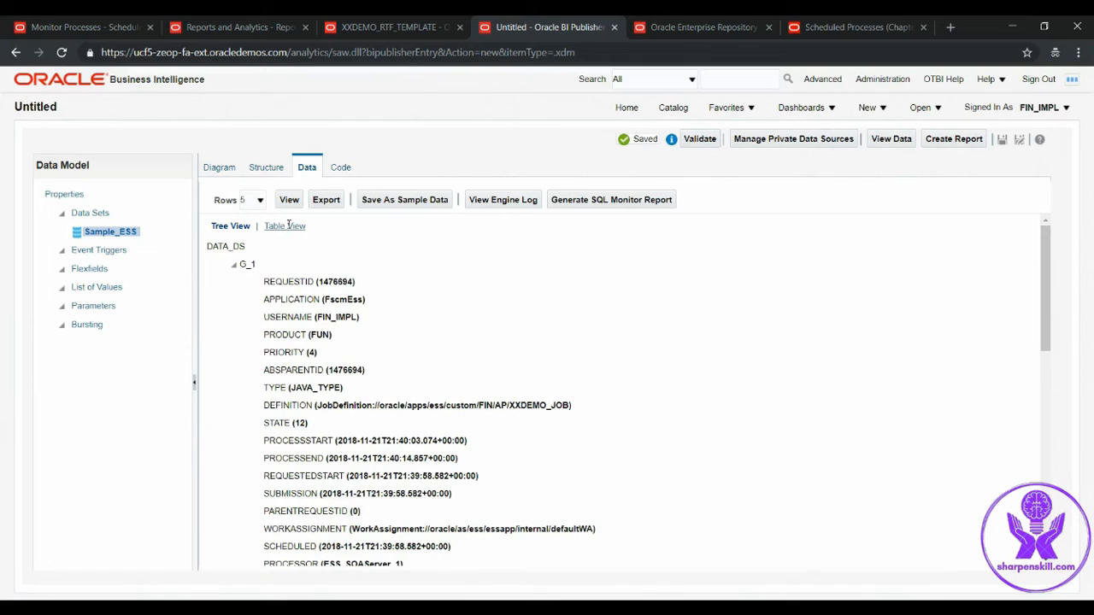
pyautogui.click(288, 226)
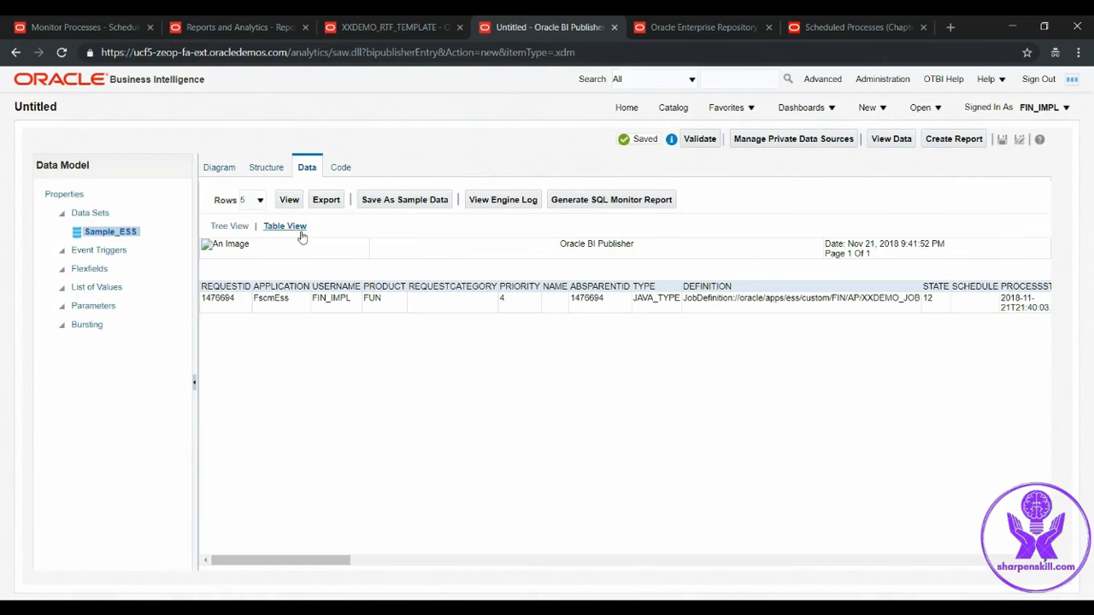
pyautogui.moveTo(275, 564)
pyautogui.mouseDown()
pyautogui.moveTo(248, 562)
pyautogui.moveTo(659, 560)
pyautogui.mouseUp()
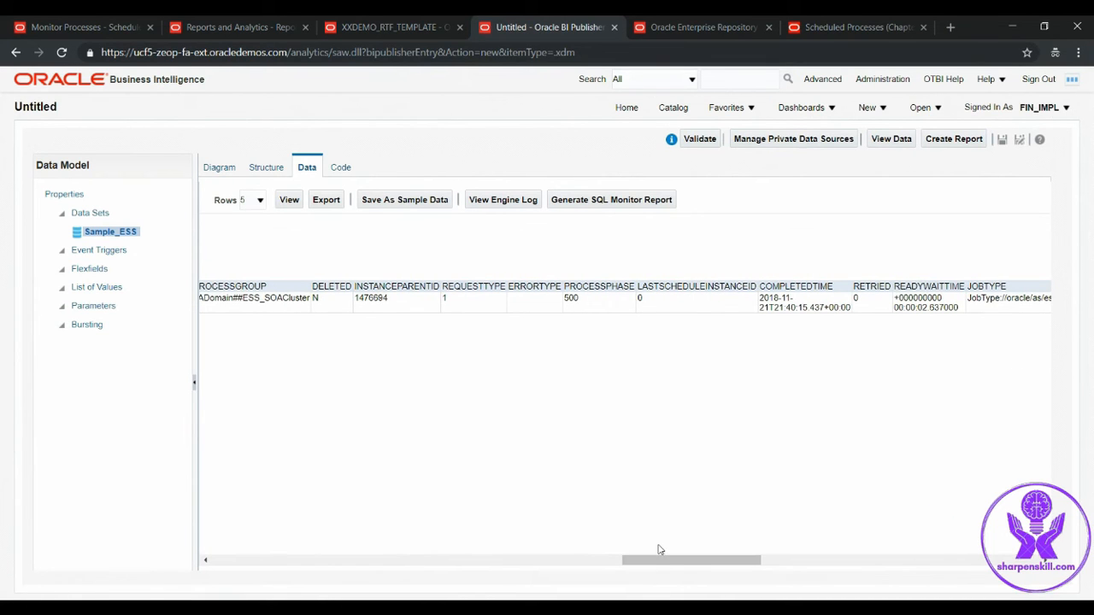
pyautogui.moveTo(673, 561); pyautogui.dragTo(299, 564)
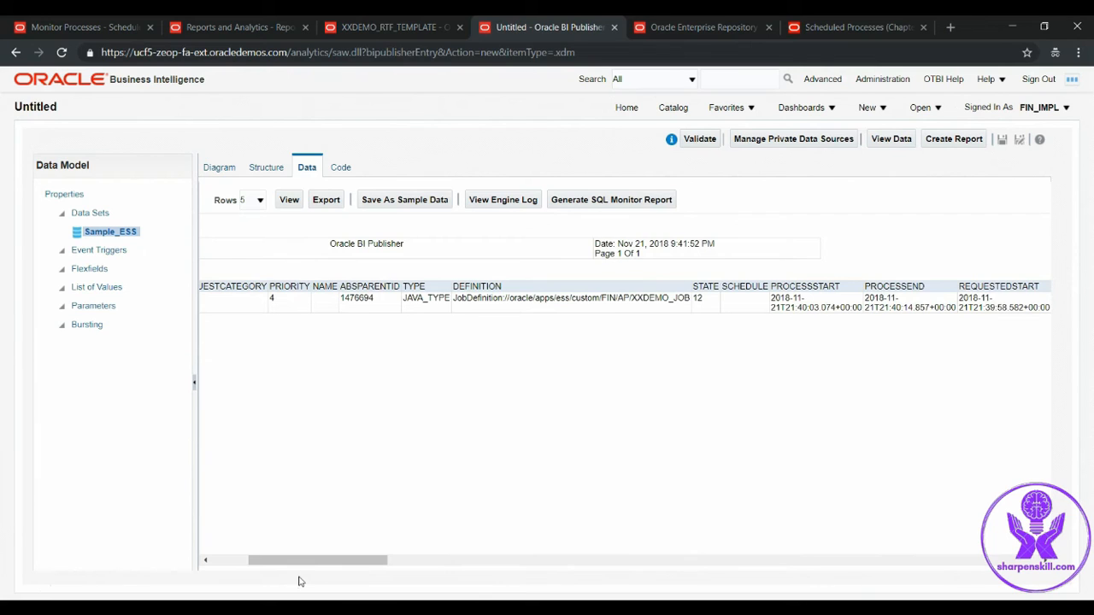
pyautogui.moveTo(312, 562); pyautogui.dragTo(222, 561)
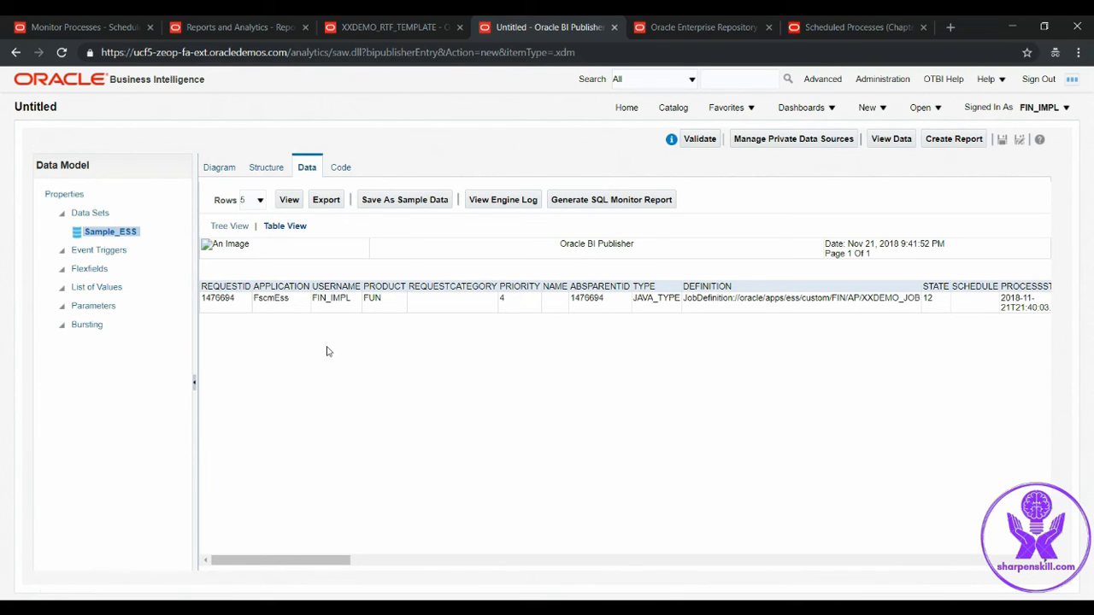
# Step: Reopen the G_1 Sample_ESS query for editing and select 'history' in the table name
pyautogui.click(221, 168)
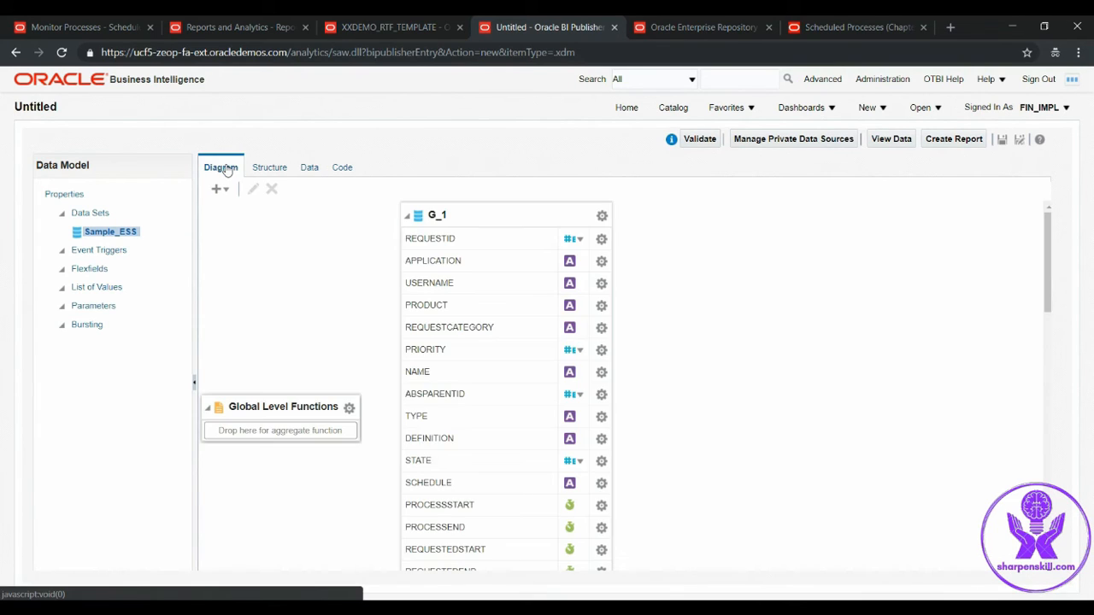
pyautogui.click(417, 211)
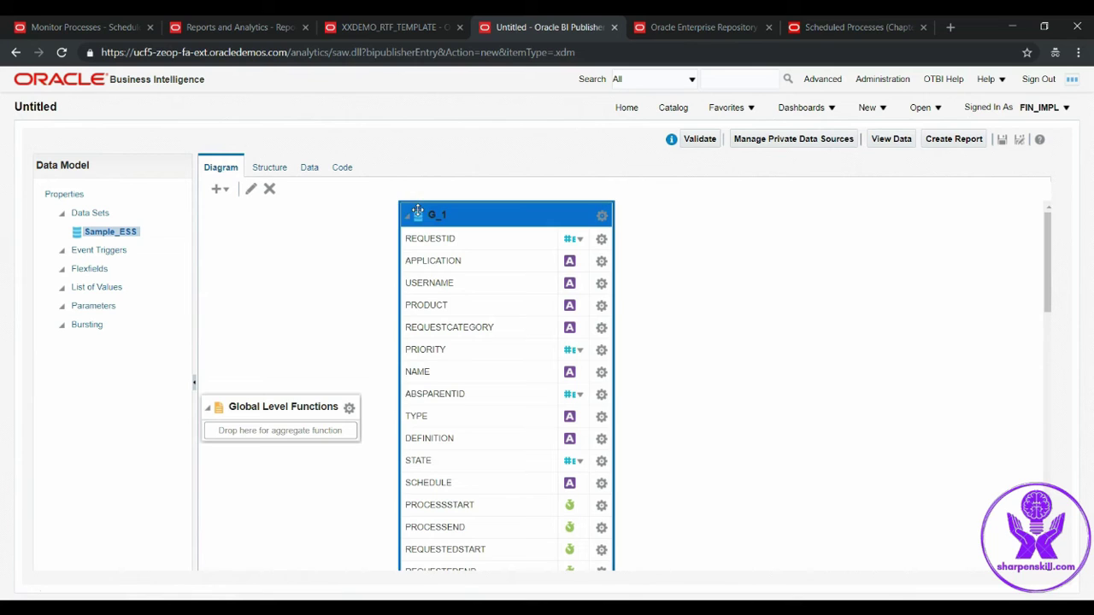
pyautogui.click(252, 189)
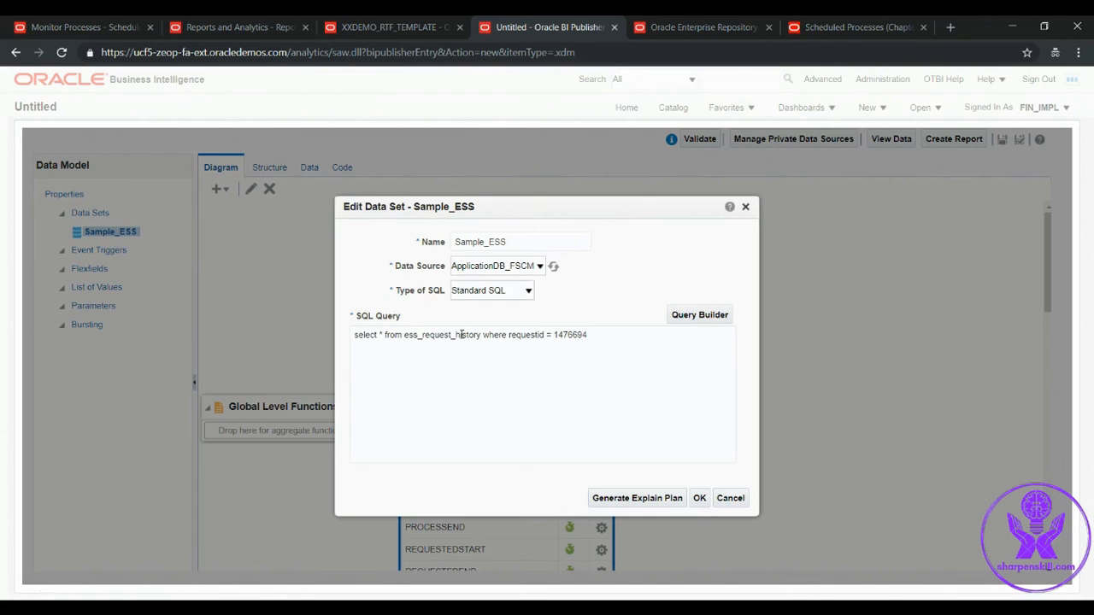
pyautogui.moveTo(480, 335); pyautogui.dragTo(455, 335)
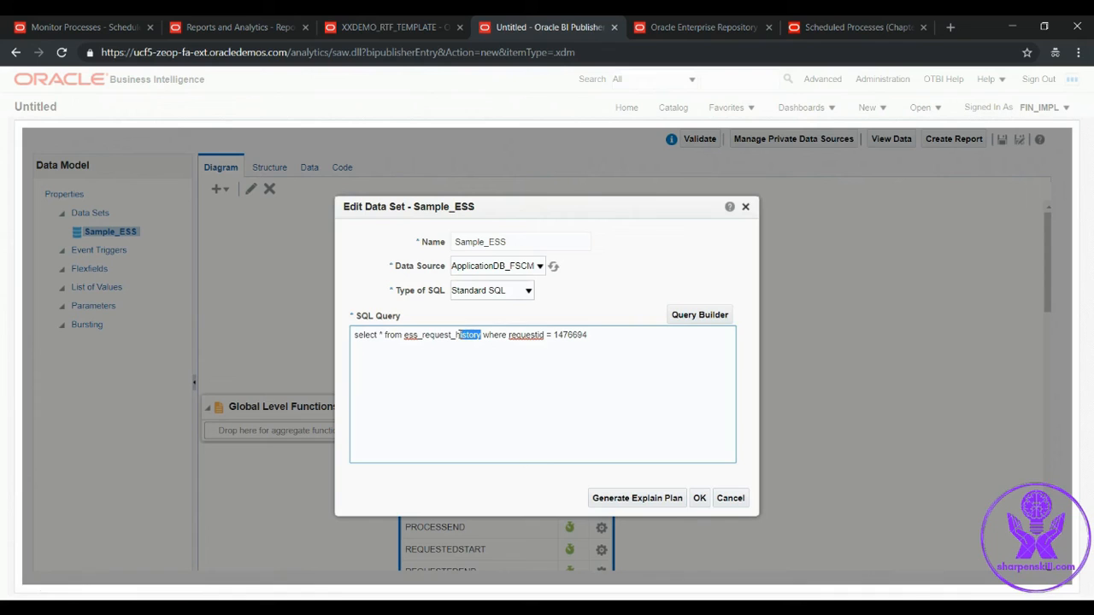
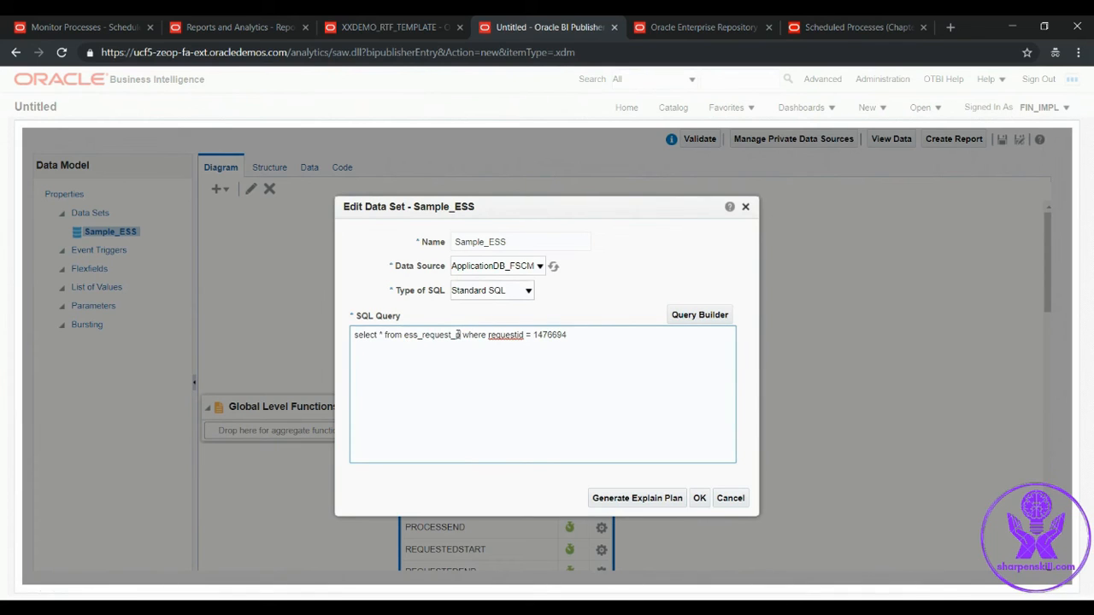
pyautogui.write('ro')
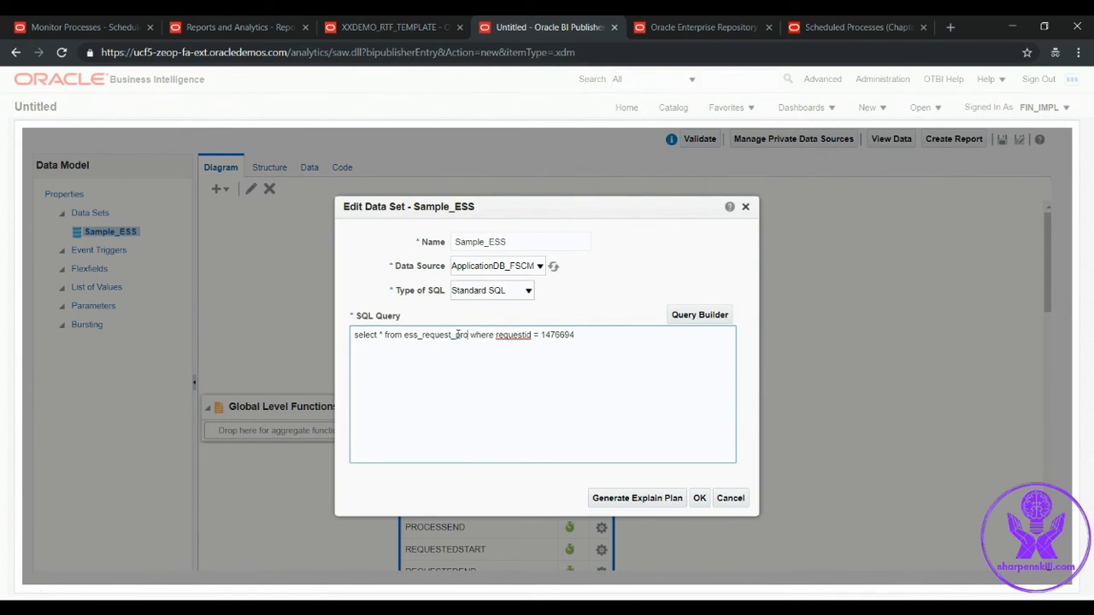
pyautogui.write('perty')
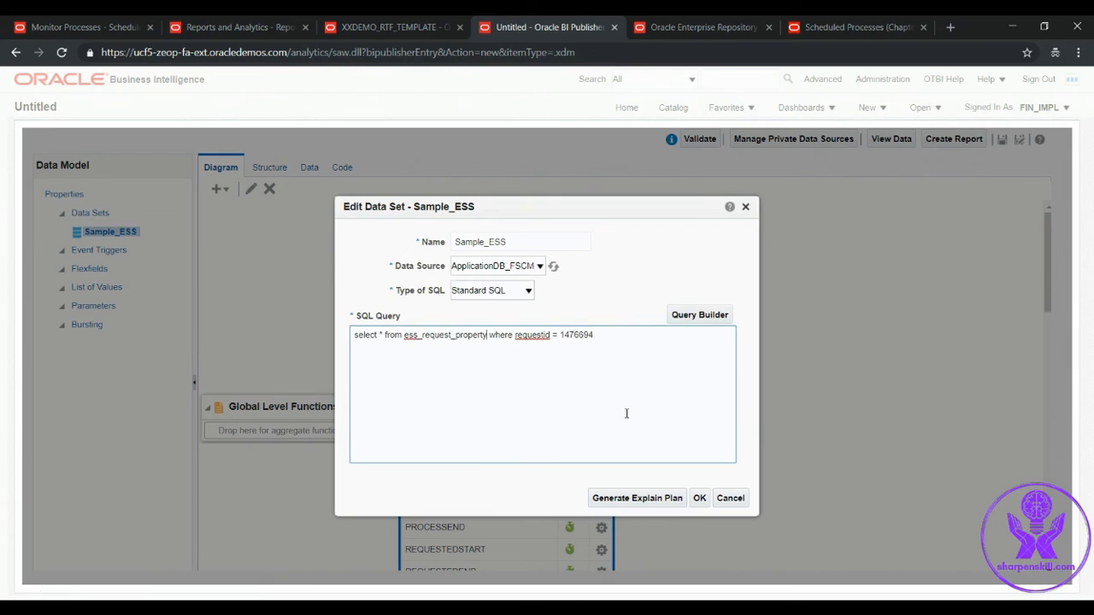
# Step: Apply the edited query and view up to 100 sample rows for request 1476694
pyautogui.click(699, 498)
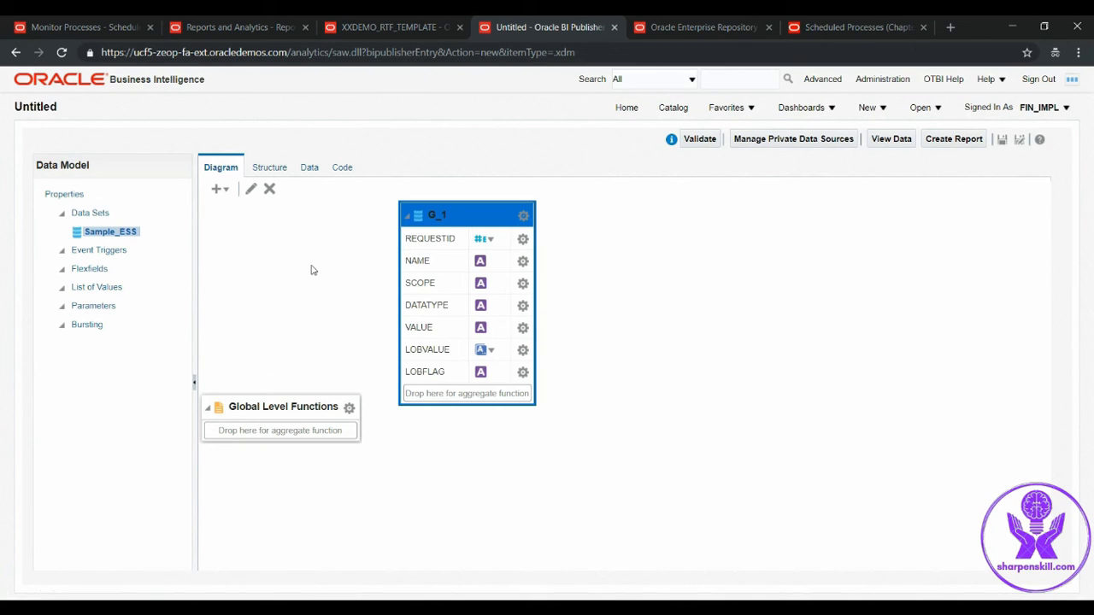
pyautogui.click(309, 168)
pyautogui.click(259, 200)
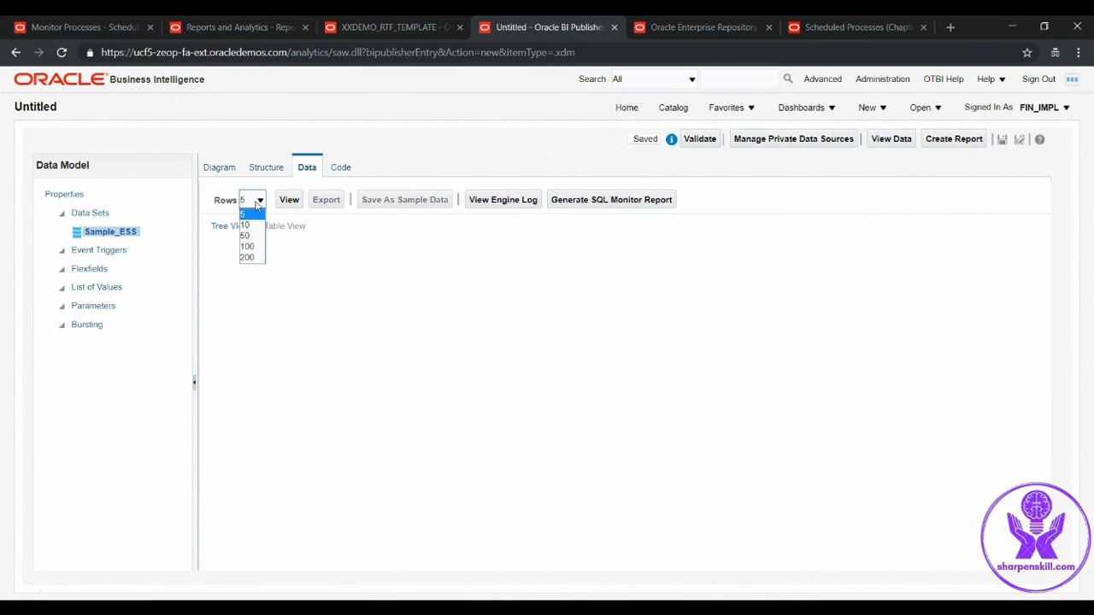
pyautogui.click(253, 254)
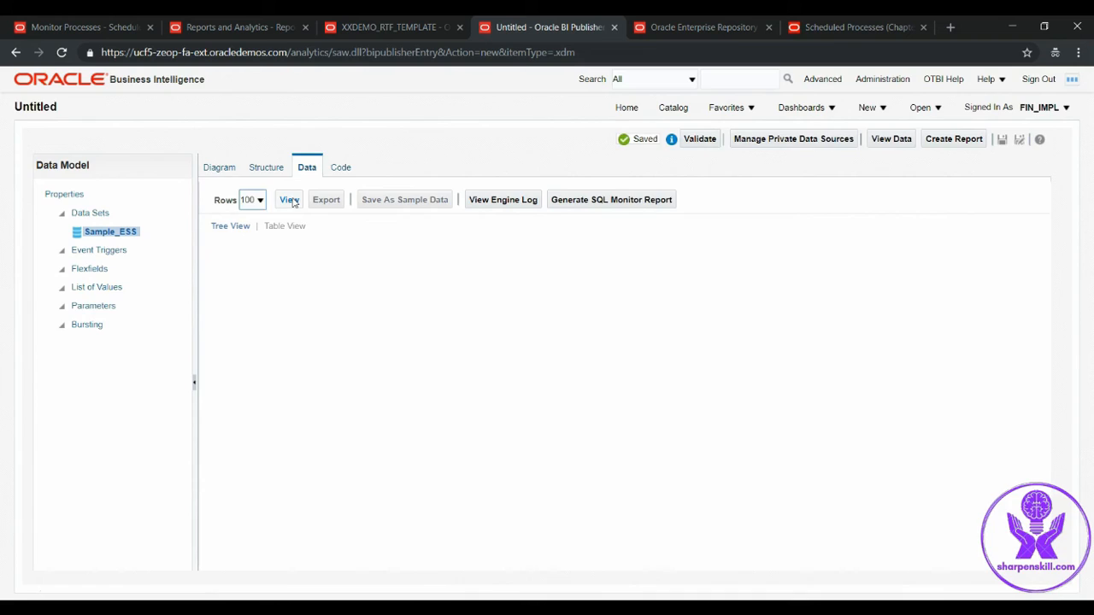
pyautogui.click(289, 200)
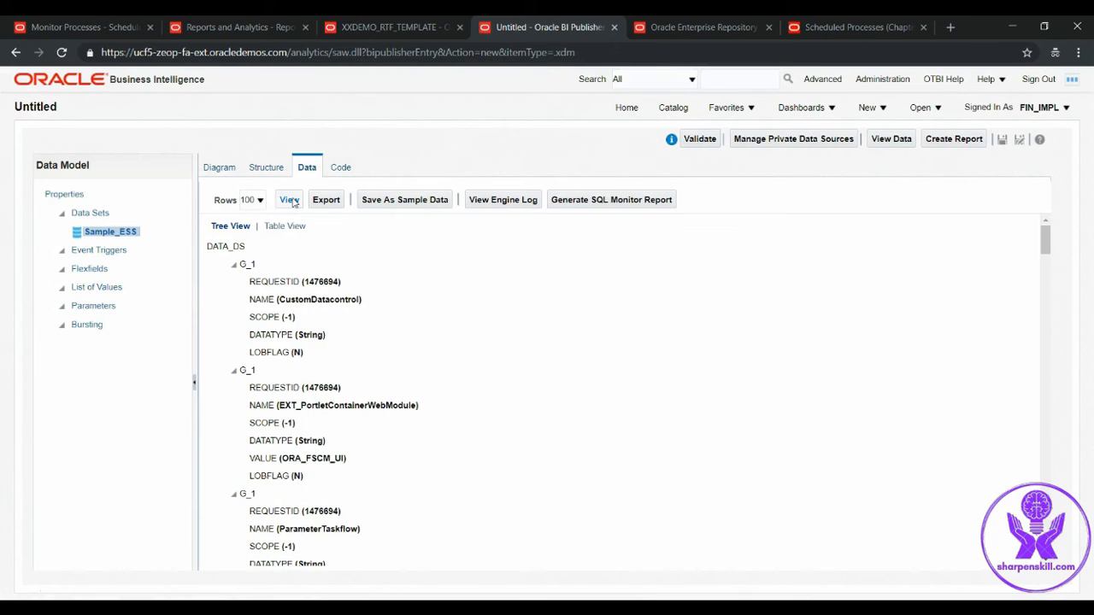
# Step: Show results in table view and highlight the submit.argument1 (ISP) and submit.argument2 (UK16) rows
pyautogui.click(285, 226)
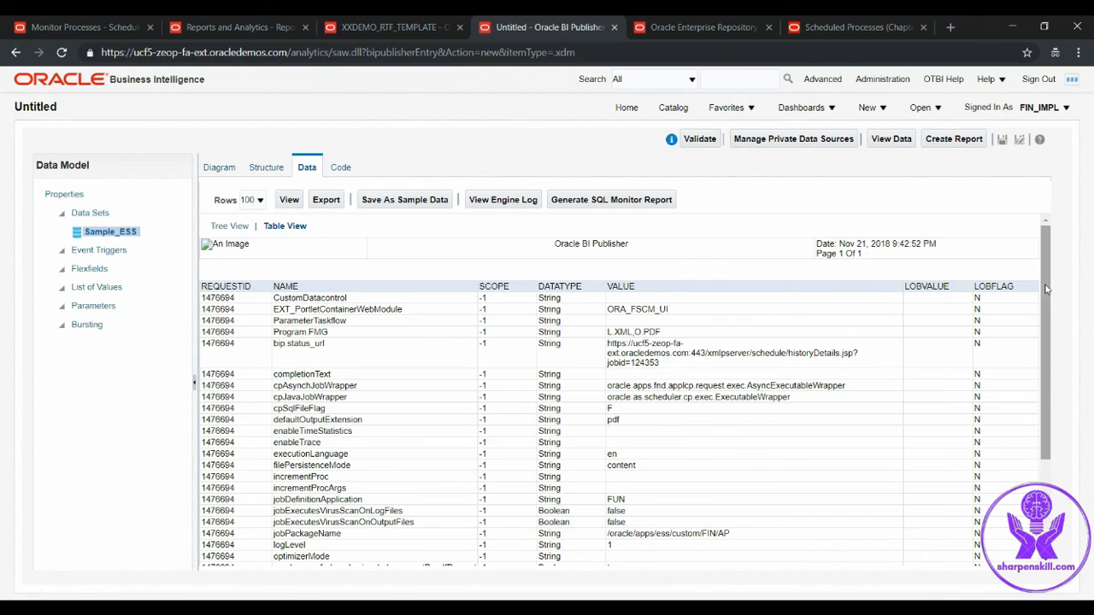
pyautogui.moveTo(1046, 289); pyautogui.dragTo(1046, 393)
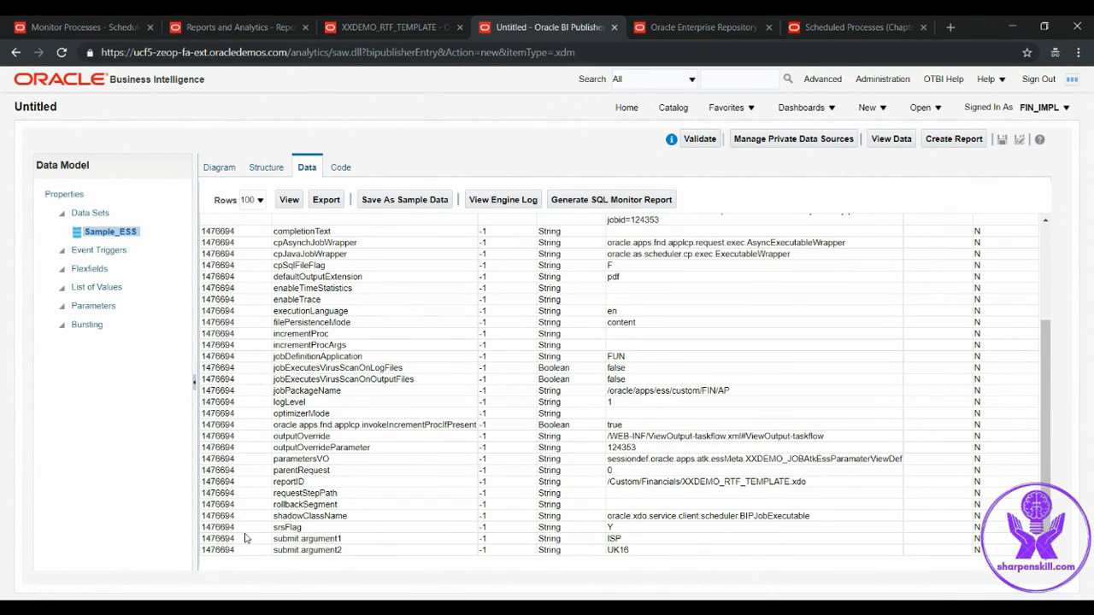
pyautogui.moveTo(274, 538)
pyautogui.mouseDown()
pyautogui.moveTo(582, 545)
pyautogui.moveTo(636, 557)
pyautogui.mouseUp()
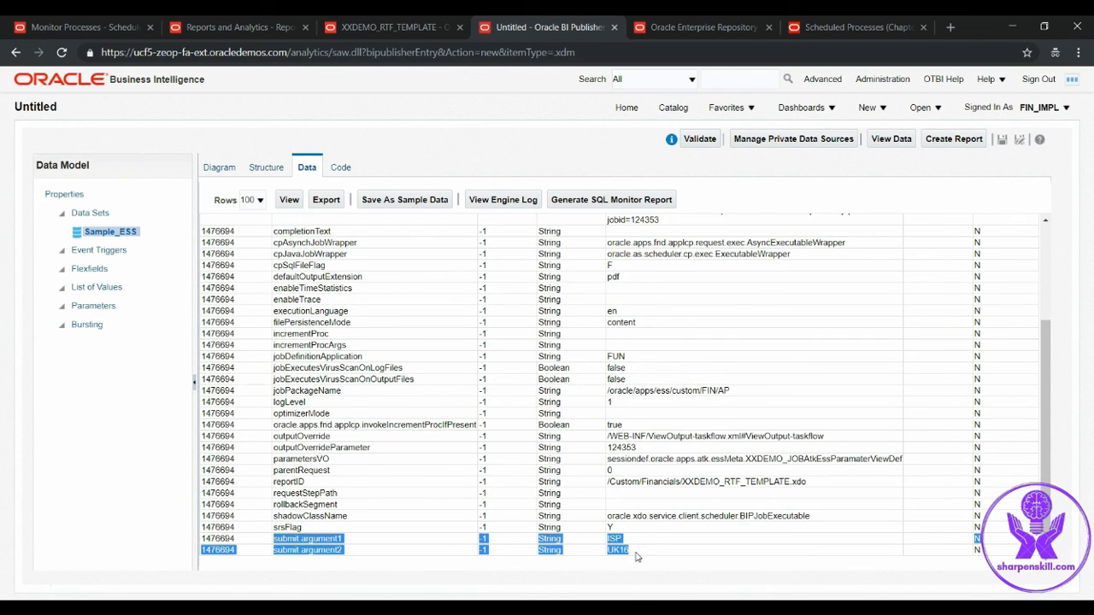